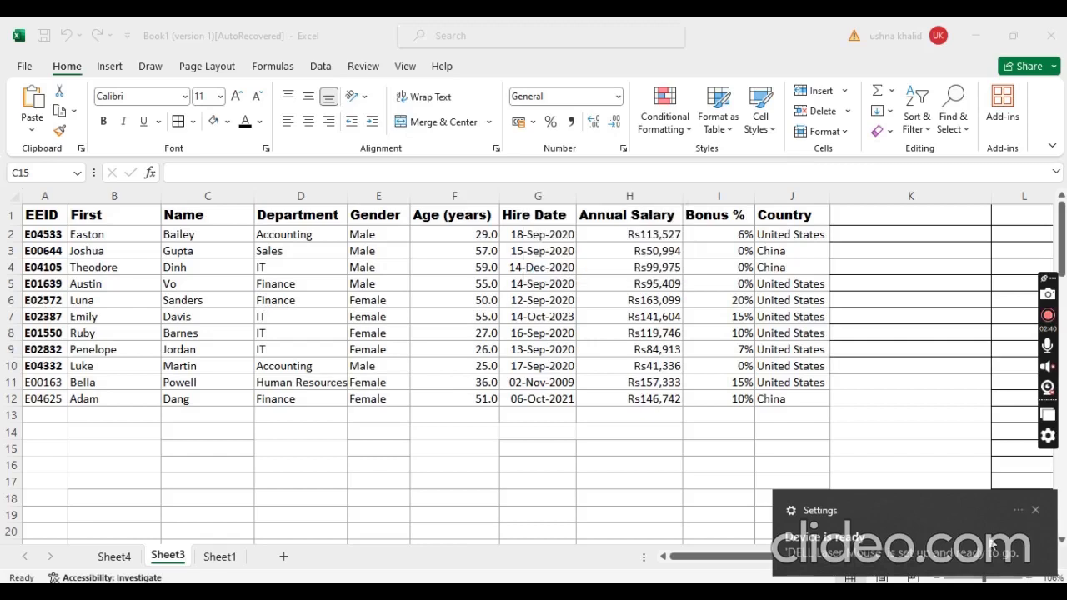
- Delete the Name column (column C) from the employee table on Sheet3
{"action": "left_click", "coordinate": [1034, 511]}
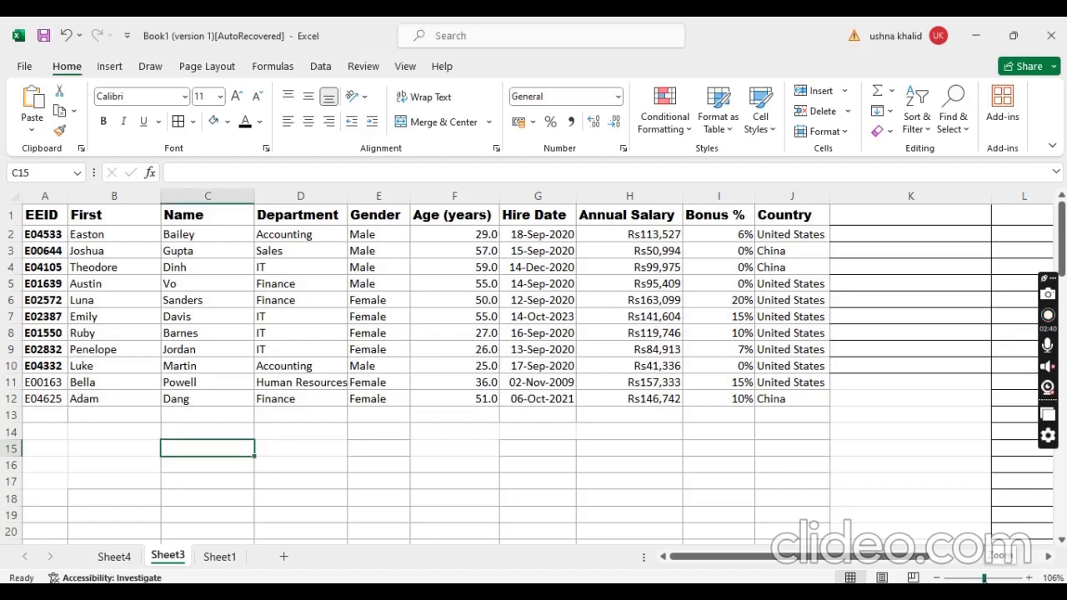
{"action": "left_click", "coordinate": [986, 578]}
{"action": "scroll", "coordinate": [831, 497], "scroll_direction": "up", "scroll_amount": 1}
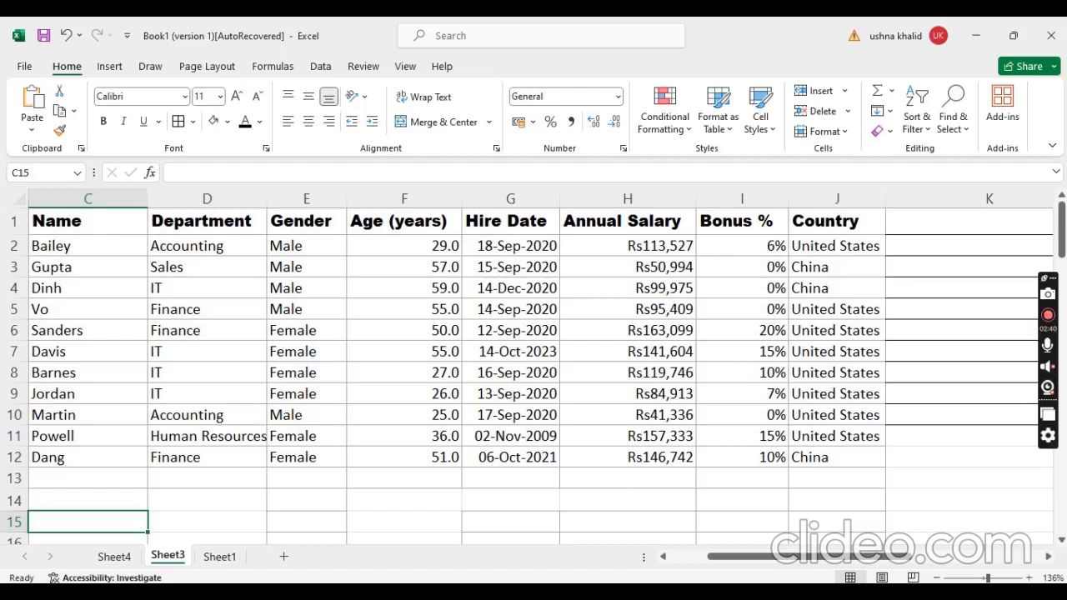
{"action": "left_click_drag", "start_coordinate": [795, 557], "coordinate": [756, 572]}
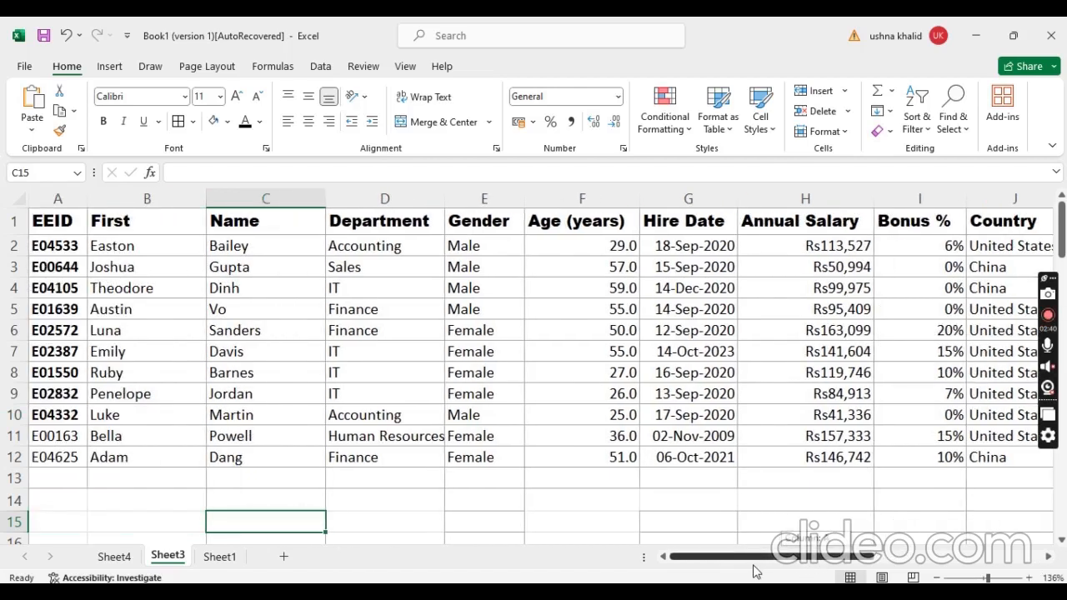
{"action": "left_click", "coordinate": [300, 192]}
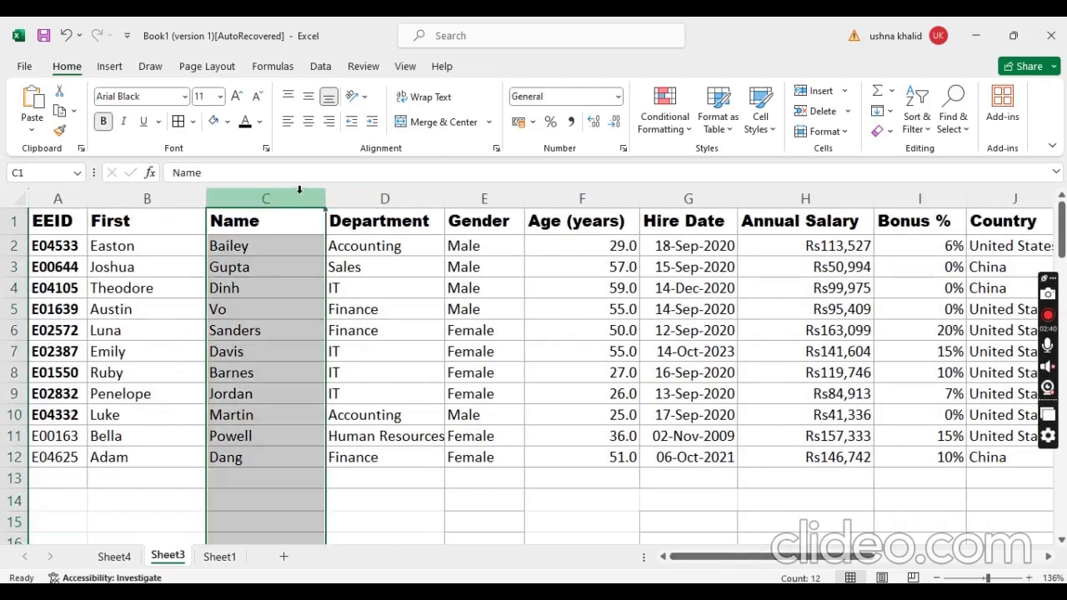
{"action": "right_click", "coordinate": [298, 194]}
{"action": "left_click", "coordinate": [405, 366]}
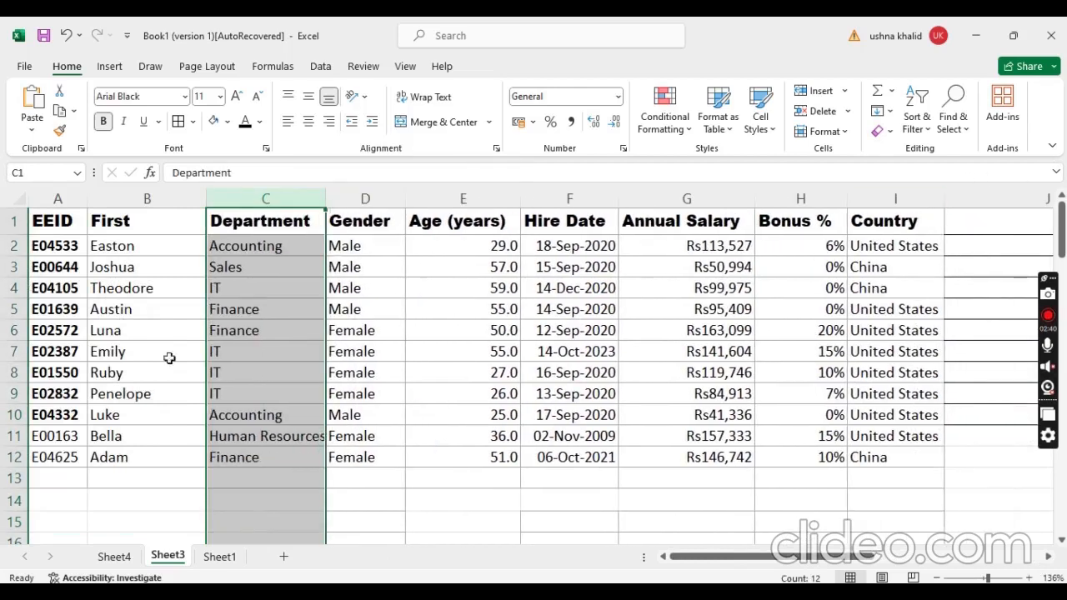
{"action": "left_click", "coordinate": [466, 313]}
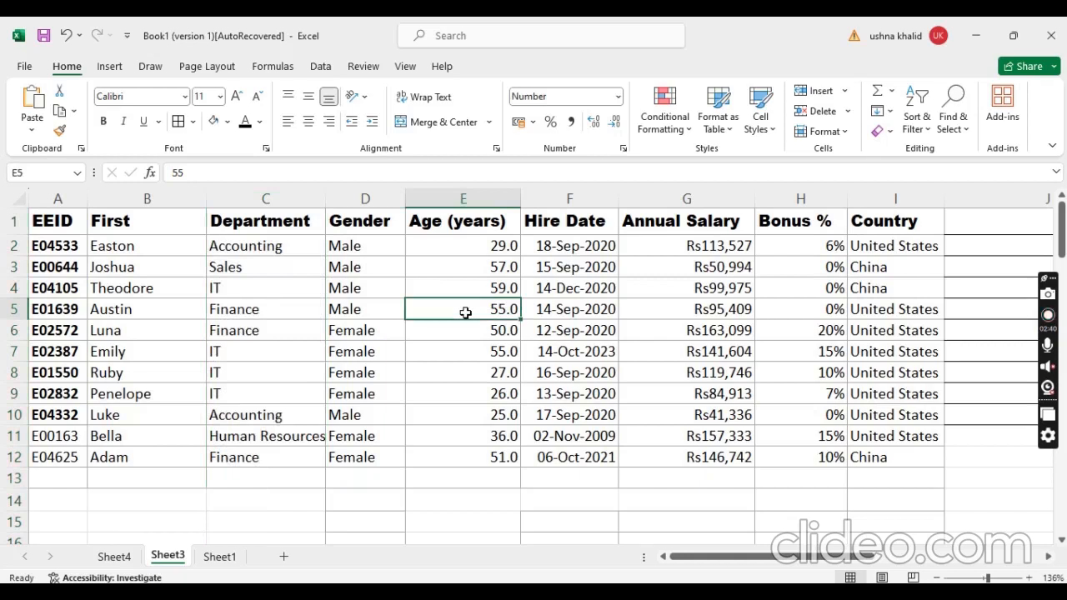
- Add the header "Status" in cell J1, next to the Country column
{"action": "left_click", "coordinate": [966, 218]}
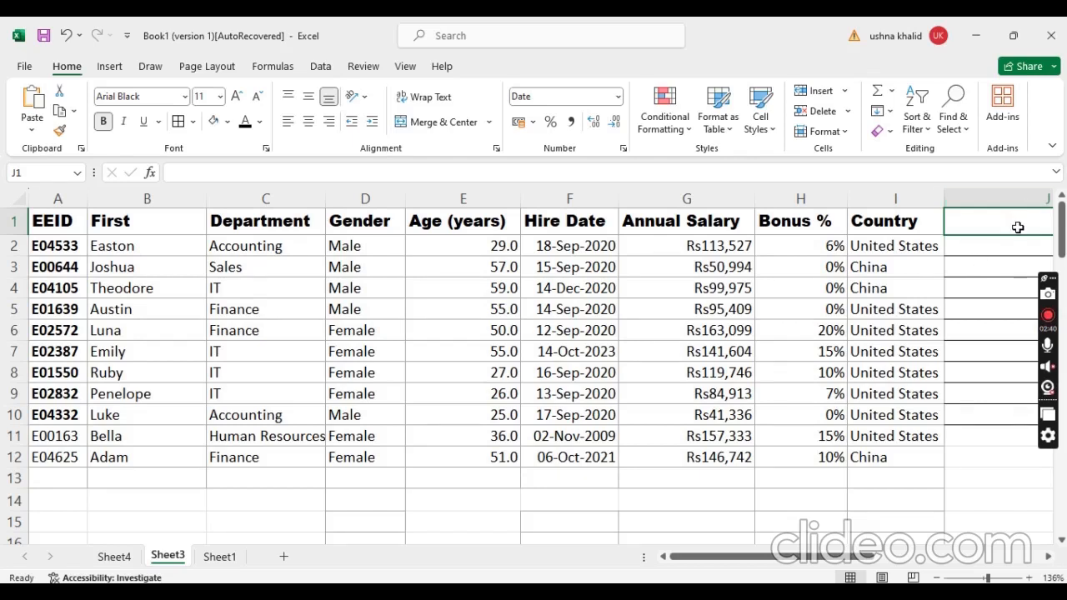
{"action": "type", "text": "Stauts"}
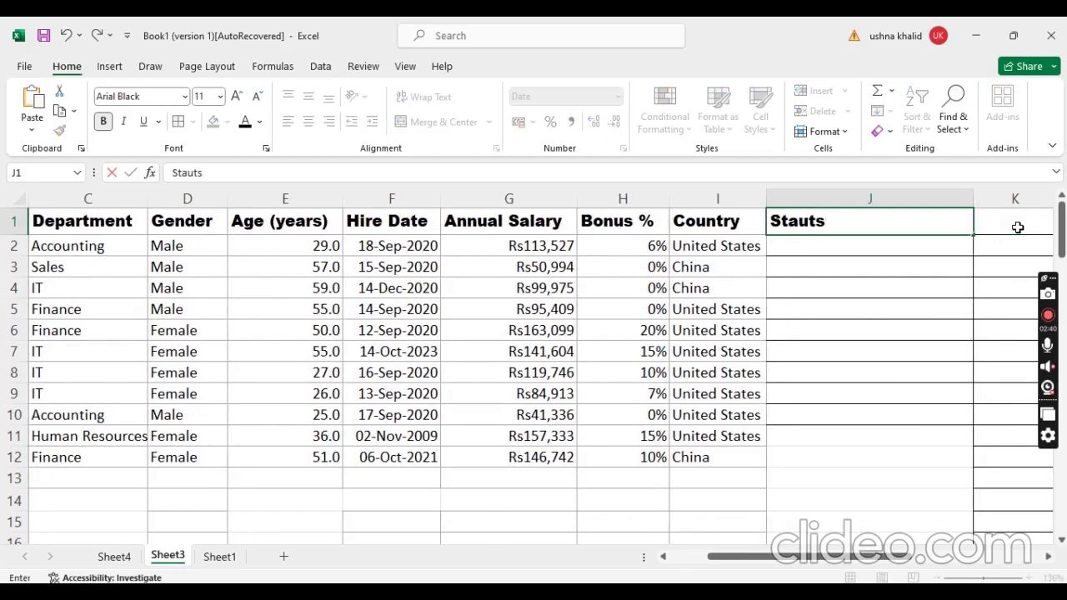
{"action": "key", "text": "BackSpace"}
{"action": "key", "text": "BackSpace"}
{"action": "key", "text": "BackSpace"}
{"action": "type", "text": "tus"}
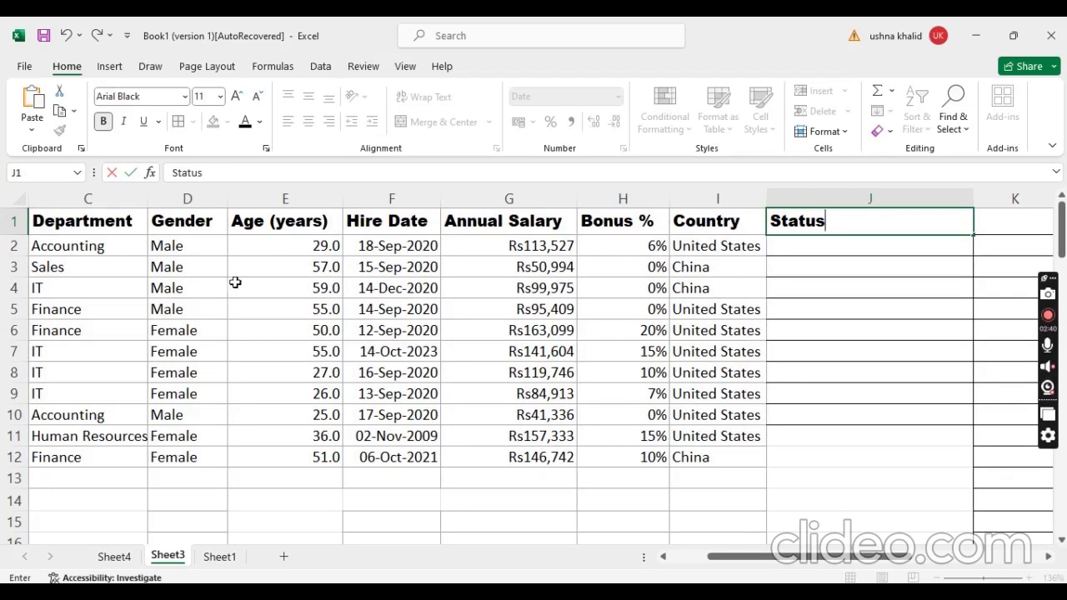
{"action": "left_click", "coordinate": [542, 247]}
- Begin an IF formula in cell J2 with "=IF(" for the first employee's status
{"action": "left_click", "coordinate": [826, 249]}
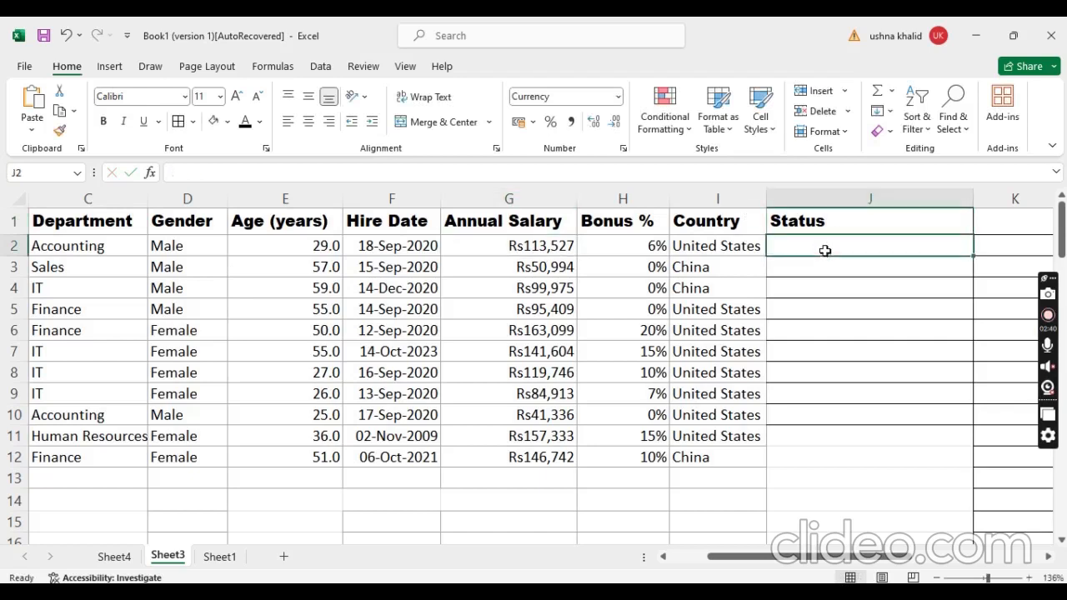
{"action": "left_click", "coordinate": [247, 172]}
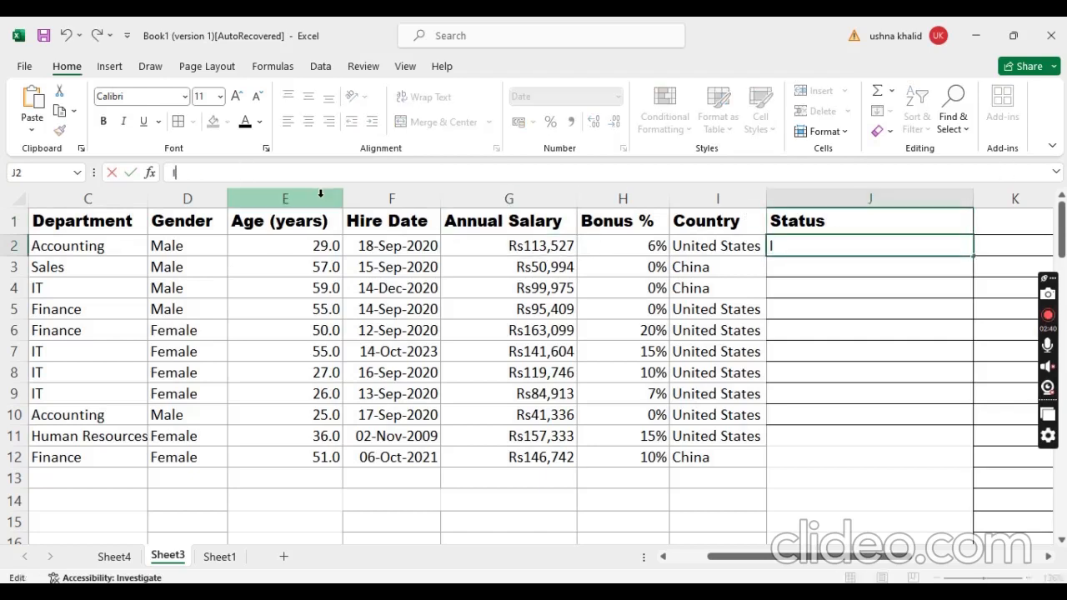
{"action": "type", "text": "IF("}
{"action": "left_click", "coordinate": [497, 244]}
{"action": "left_click_drag", "start_coordinate": [505, 259], "coordinate": [551, 468]}
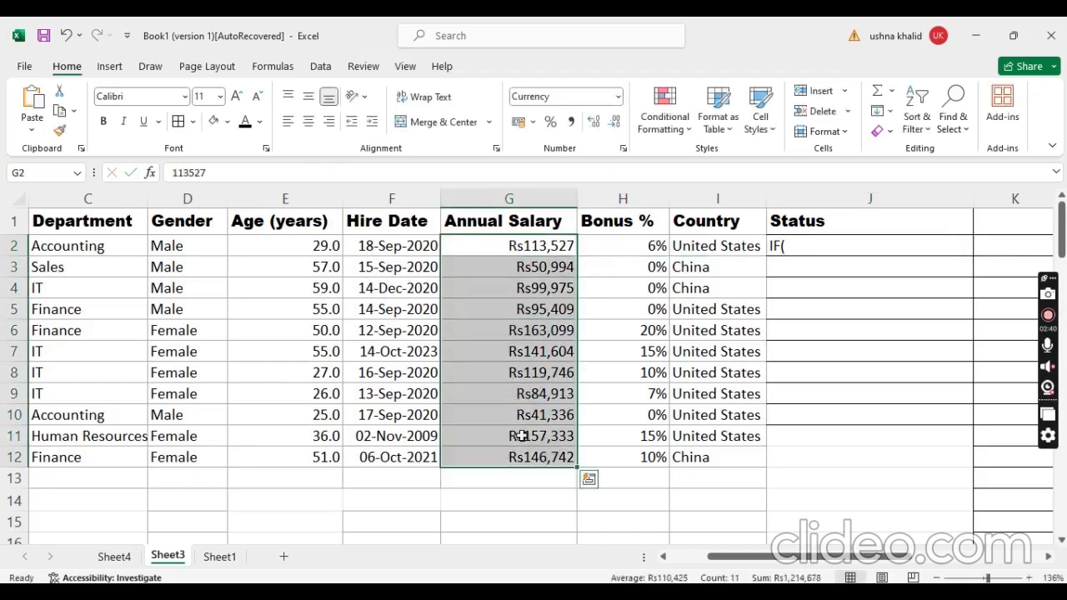
{"action": "left_click", "coordinate": [784, 246]}
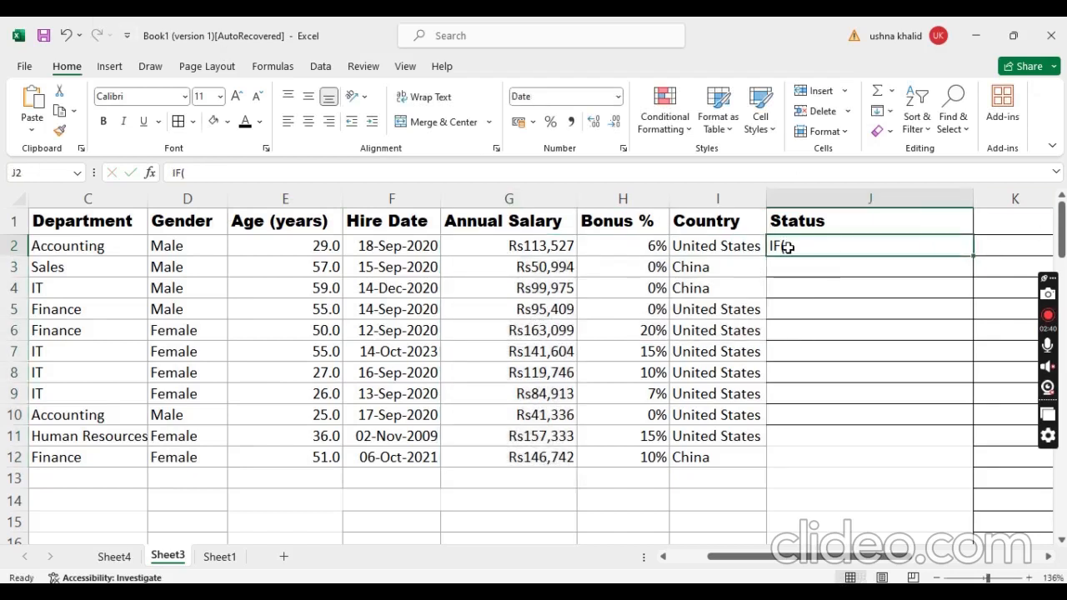
{"action": "left_click", "coordinate": [177, 172]}
{"action": "type", "text": "="}
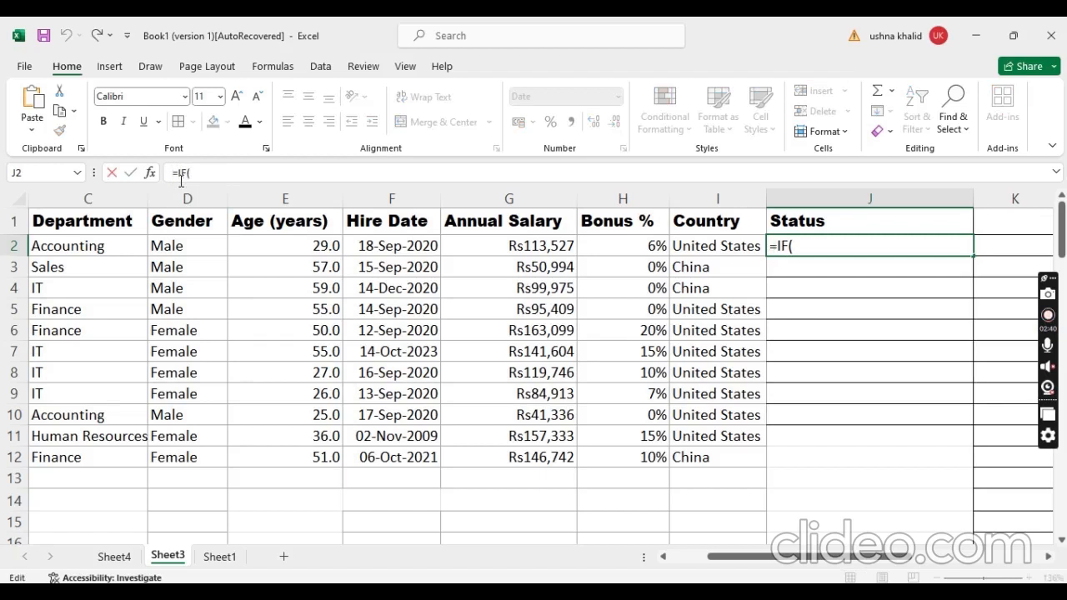
{"action": "left_click", "coordinate": [209, 175]}
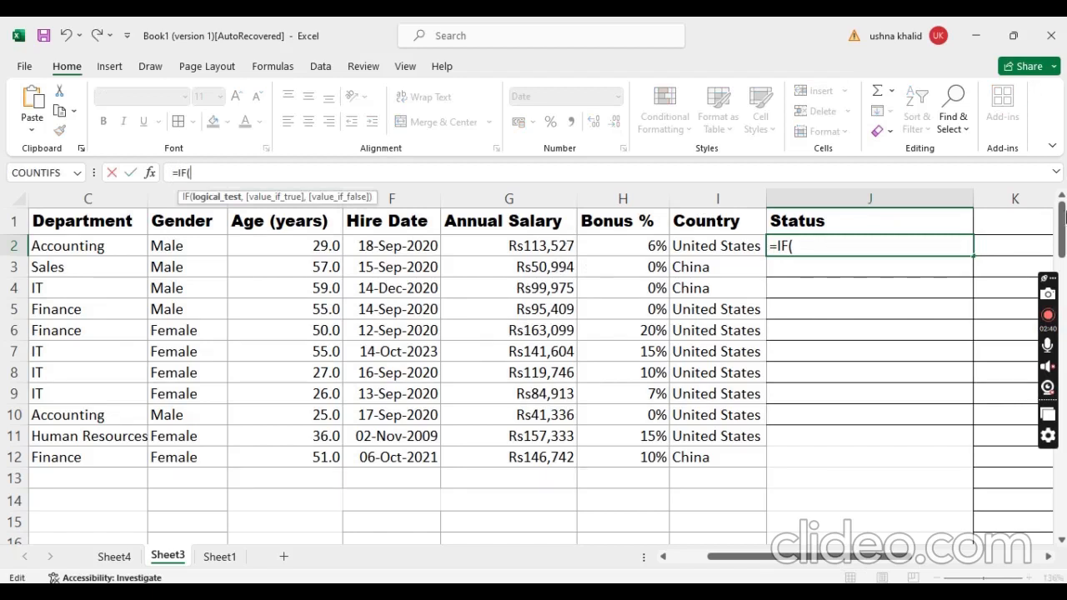
{"action": "left_click", "coordinate": [815, 243]}
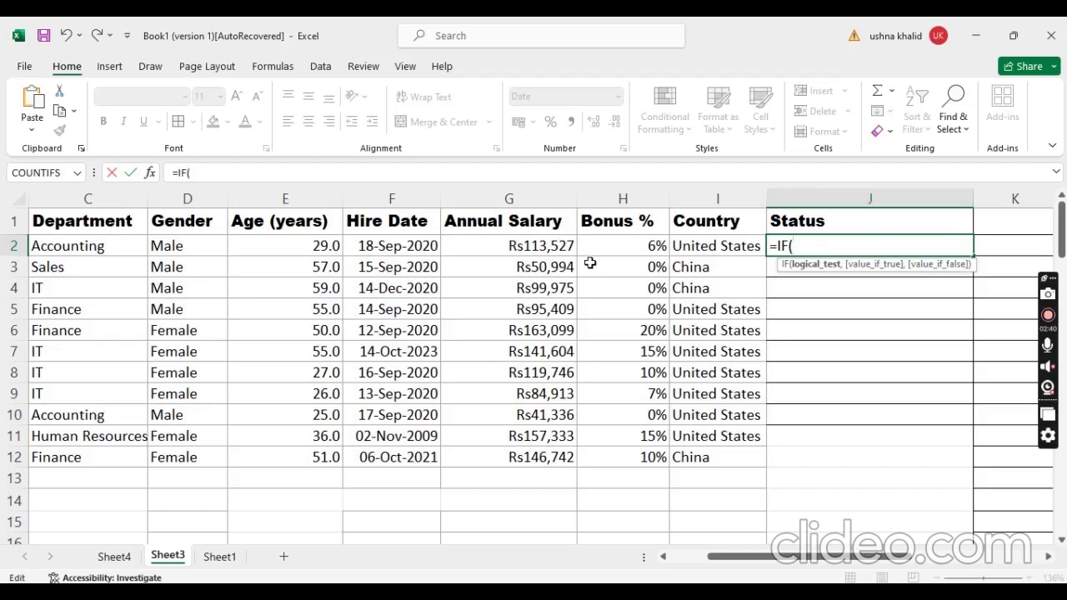
- Try to reference the Annual Salary column in the logical test of the IF formula in J2
{"action": "left_click", "coordinate": [548, 244]}
{"action": "left_click", "coordinate": [546, 223]}
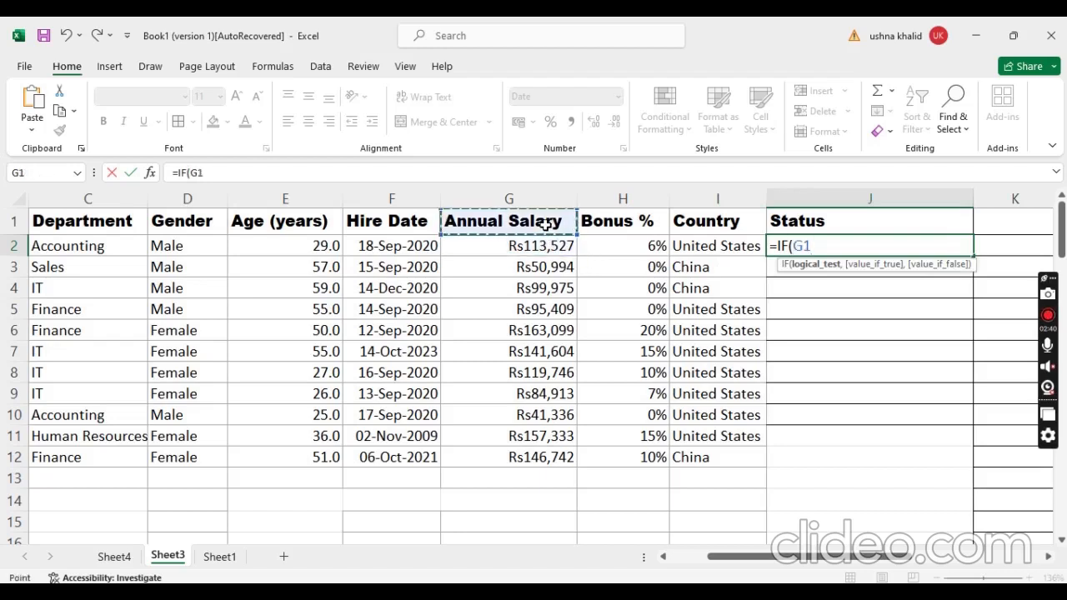
{"action": "left_click", "coordinate": [557, 238]}
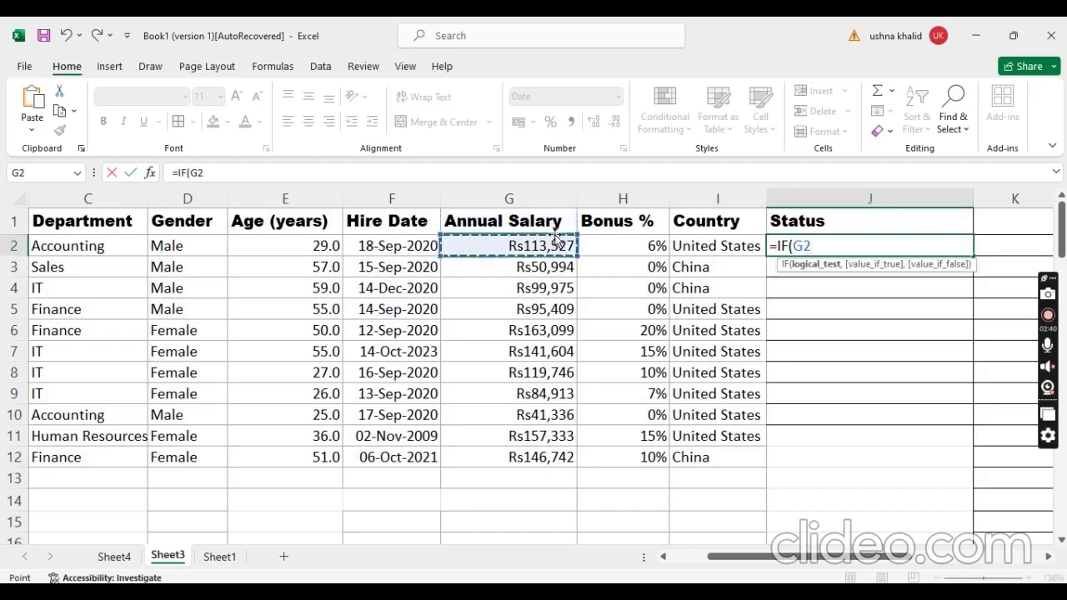
{"action": "left_click", "coordinate": [224, 178]}
{"action": "key", "text": "BackSpace"}
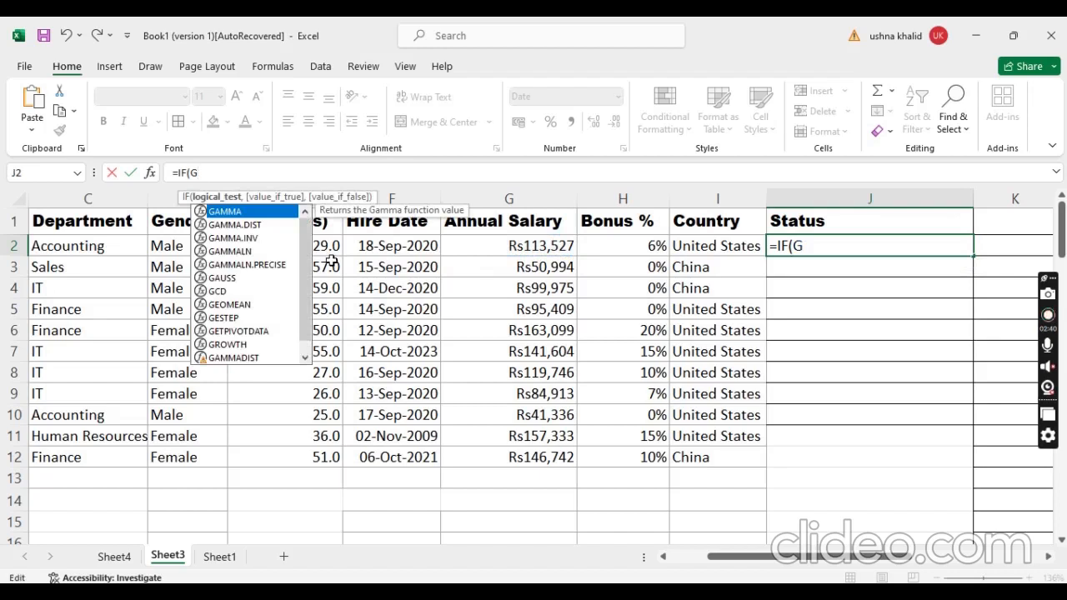
{"action": "left_click", "coordinate": [507, 191]}
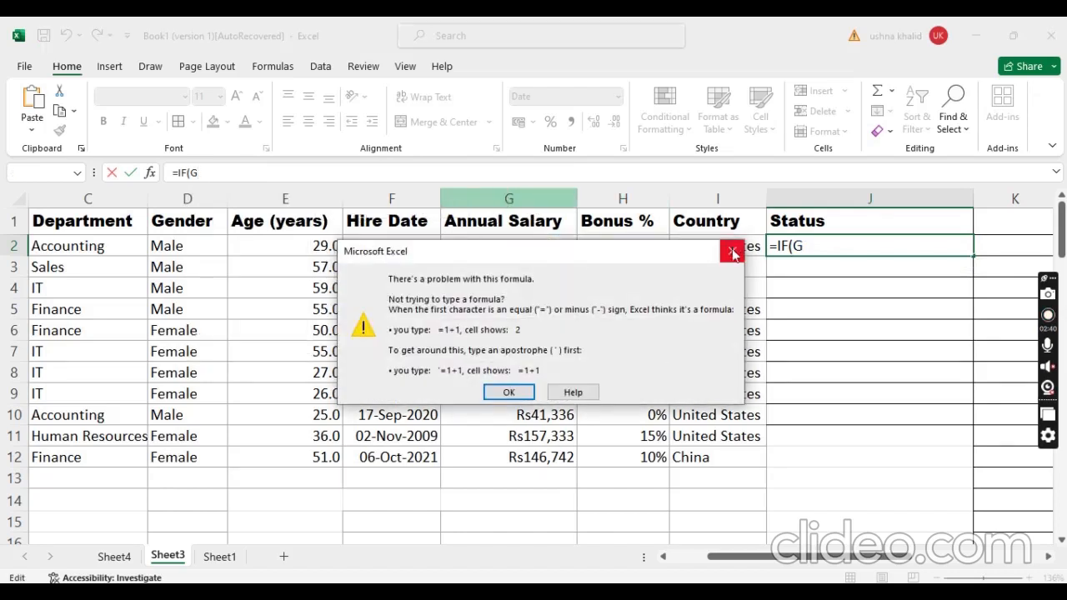
{"action": "left_click", "coordinate": [734, 247]}
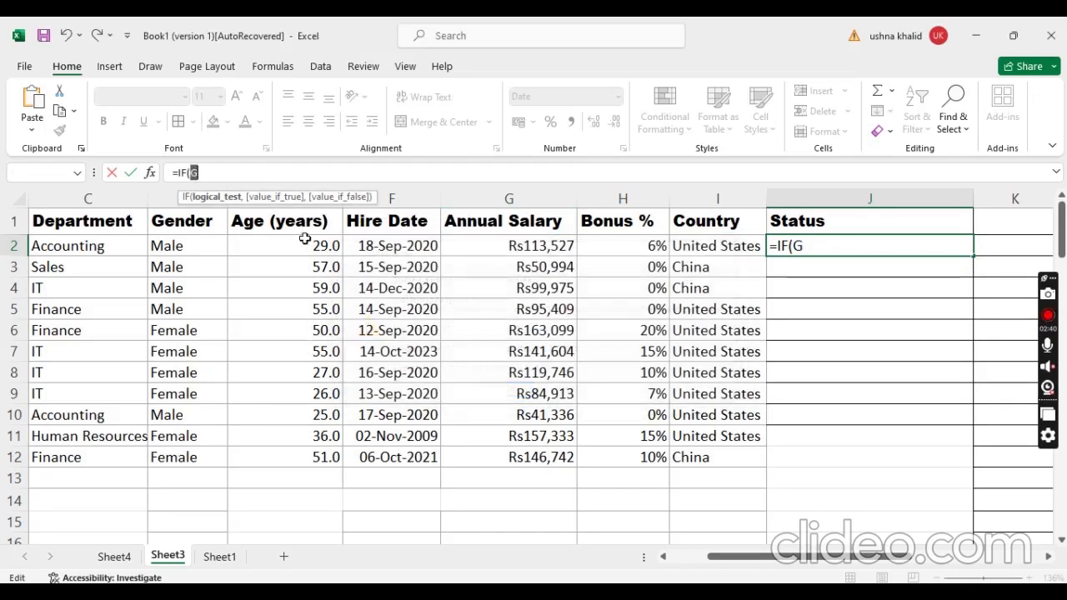
{"action": "left_click", "coordinate": [220, 201]}
{"action": "left_click", "coordinate": [219, 177]}
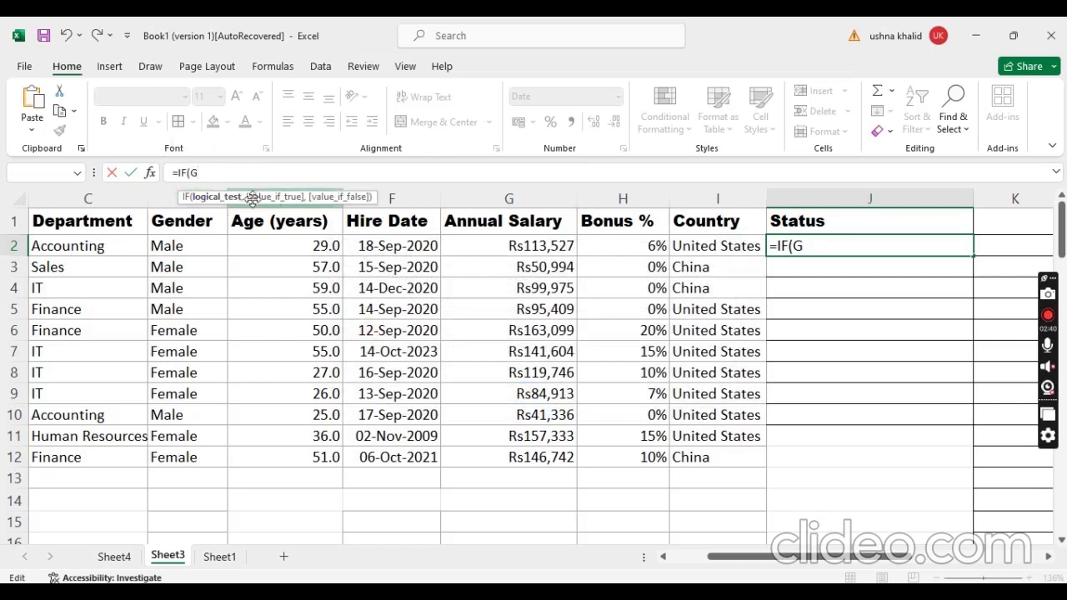
{"action": "left_click", "coordinate": [510, 235]}
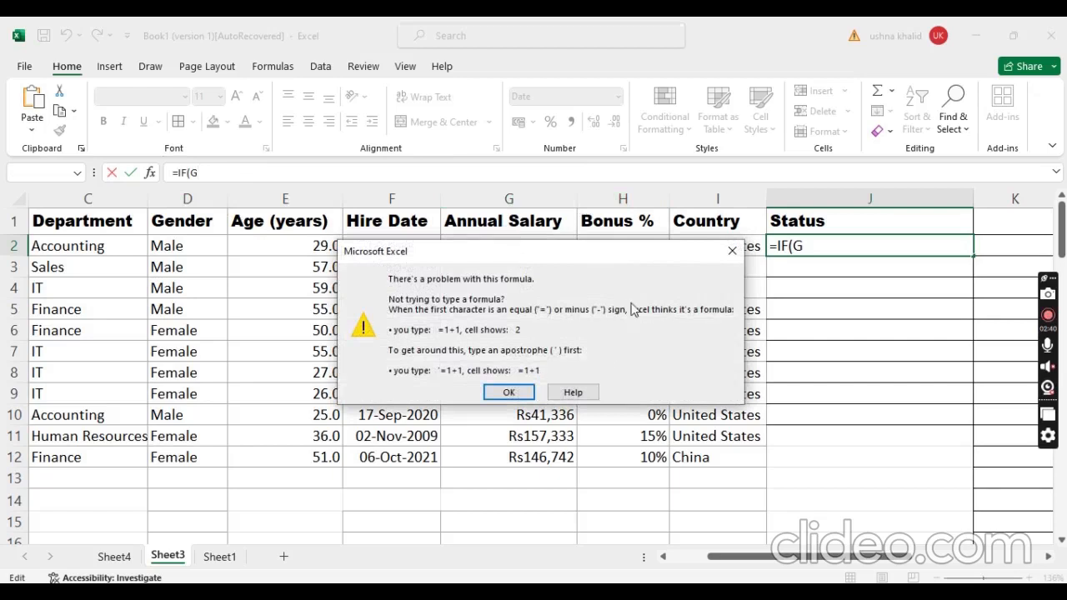
{"action": "left_click", "coordinate": [732, 250]}
- Complete the J2 formula as =IF(G1>50000, "Good","Average")
{"action": "left_click", "coordinate": [506, 234]}
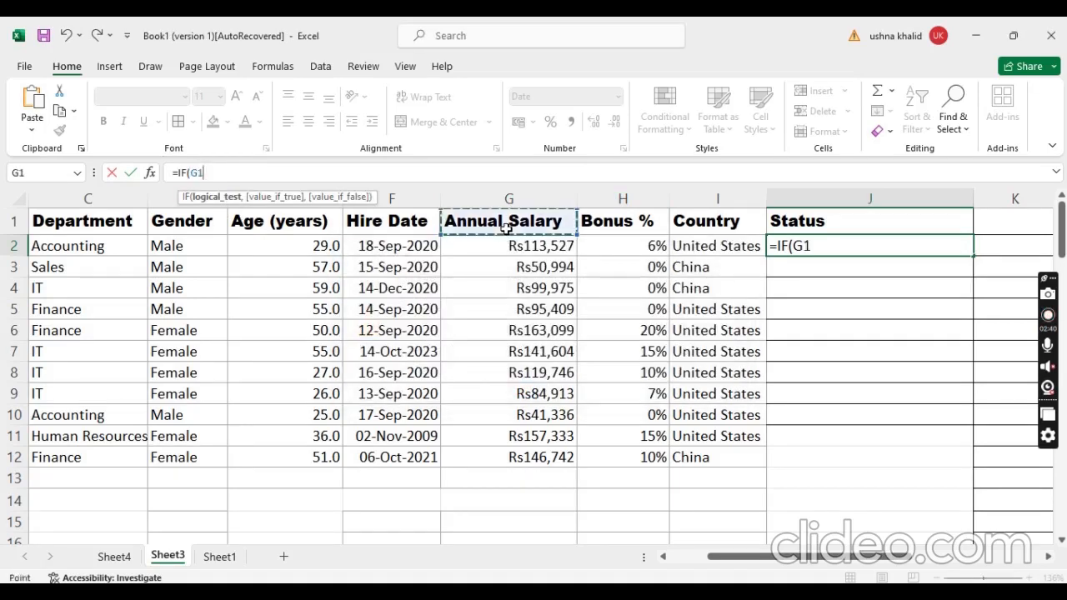
{"action": "type", "text": ">"}
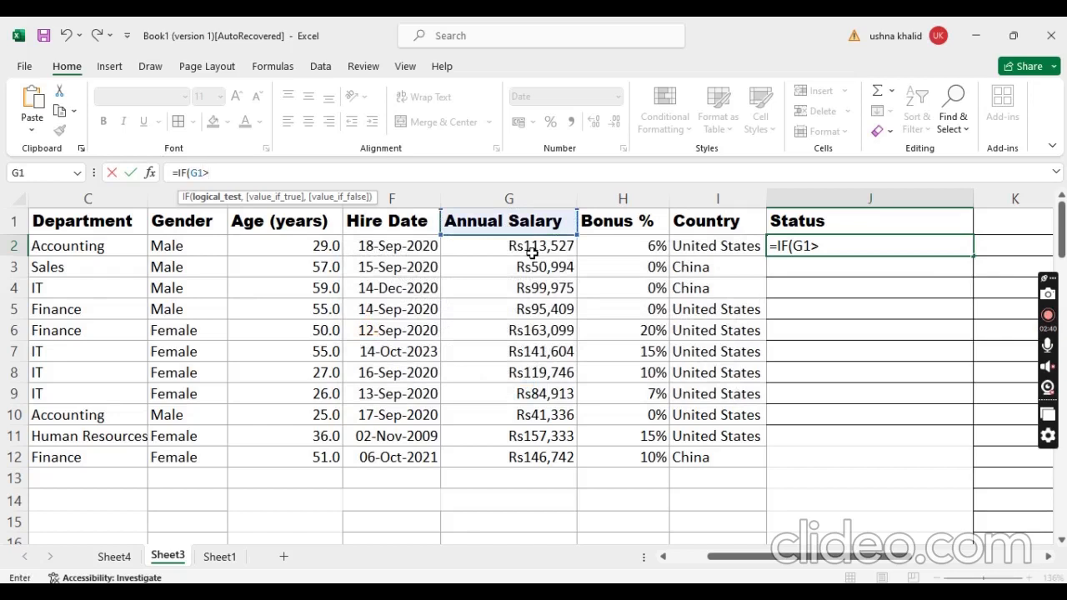
{"action": "type", "text": "50000"}
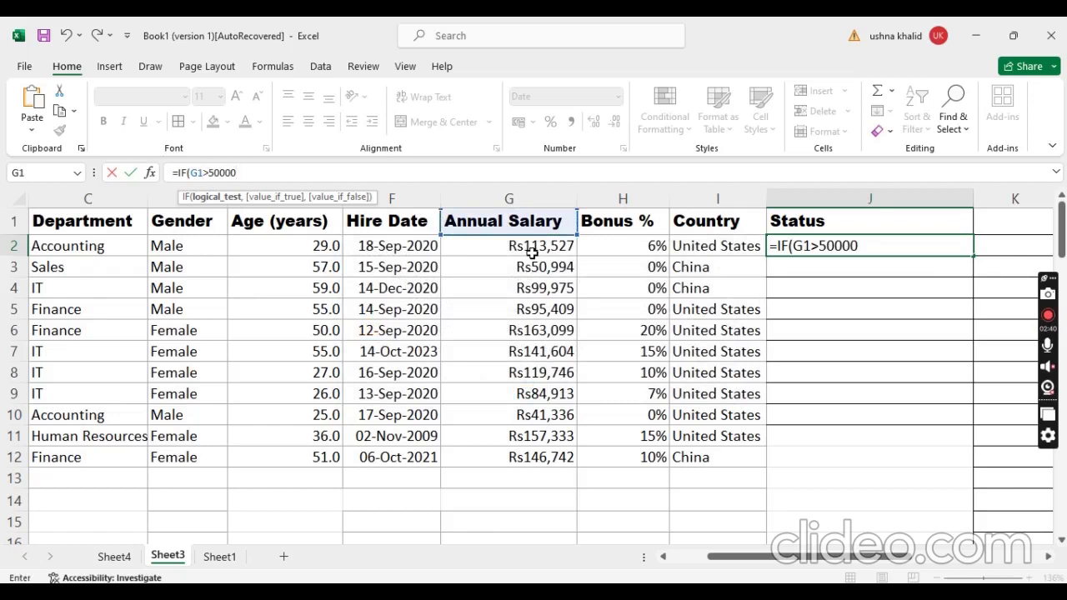
{"action": "type", "text": ","}
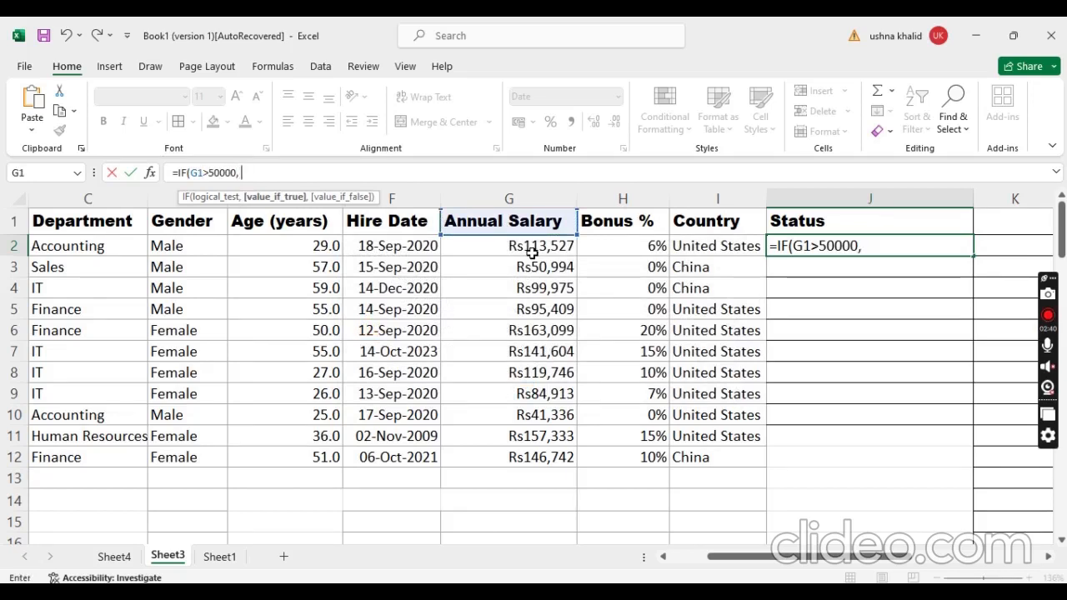
{"action": "type", "text": " \""}
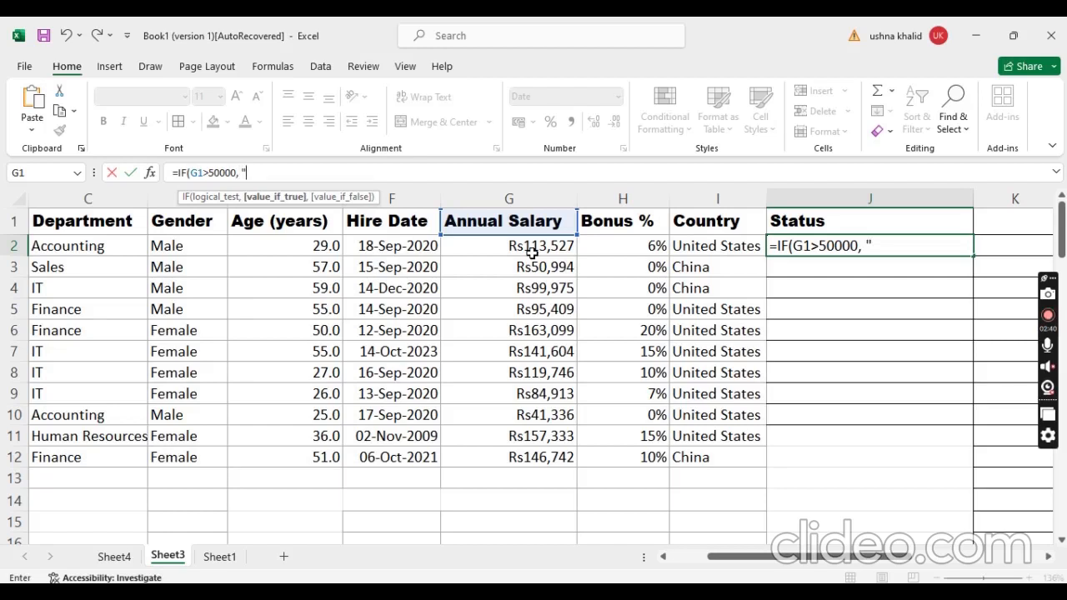
{"action": "type", "text": "Good\","}
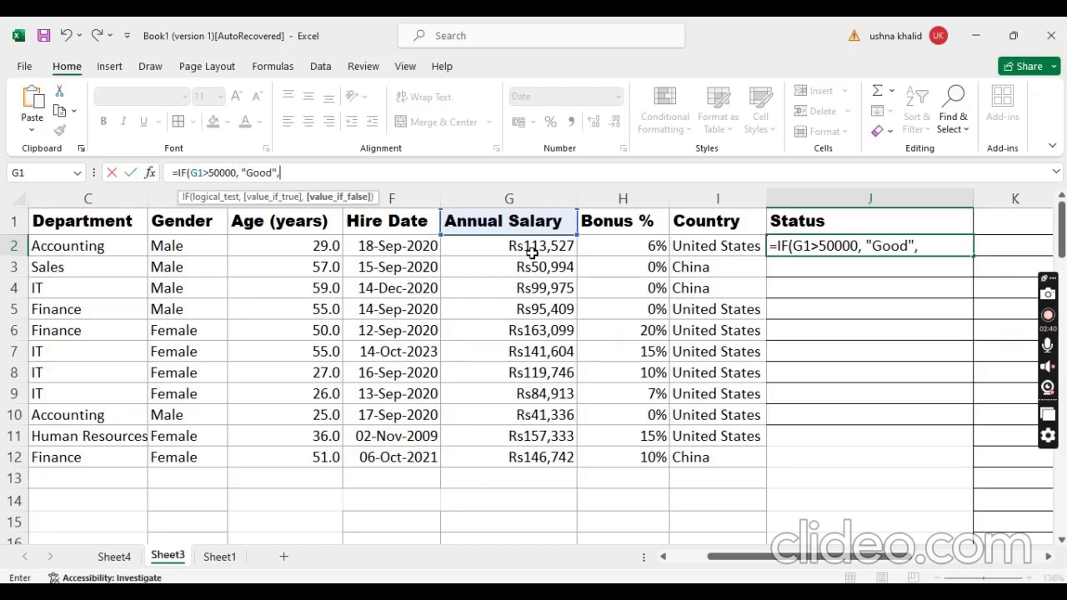
{"action": "type", "text": "\"Average"}
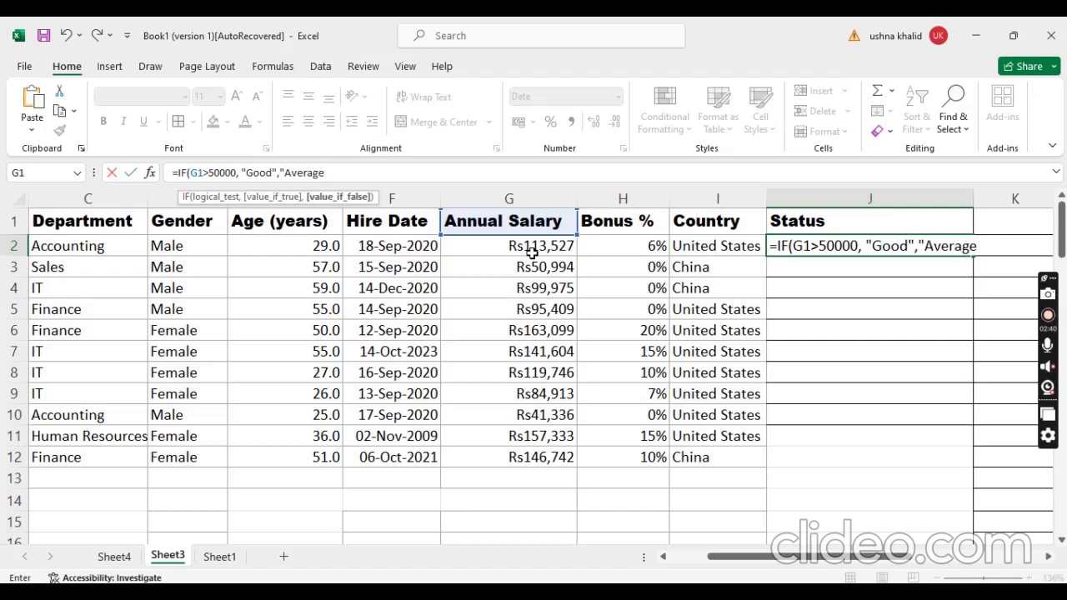
{"action": "type", "text": "\")"}
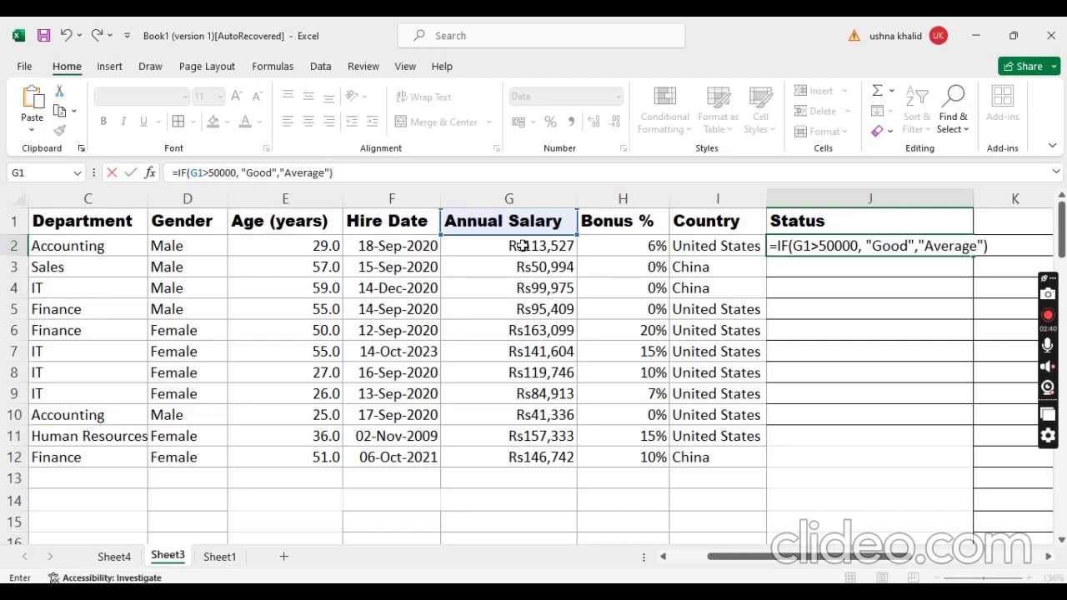
- Change the formula's salary reference to G2 and commit =IF(G2>50000, "Good","Average") in J2
{"action": "left_click", "coordinate": [200, 172]}
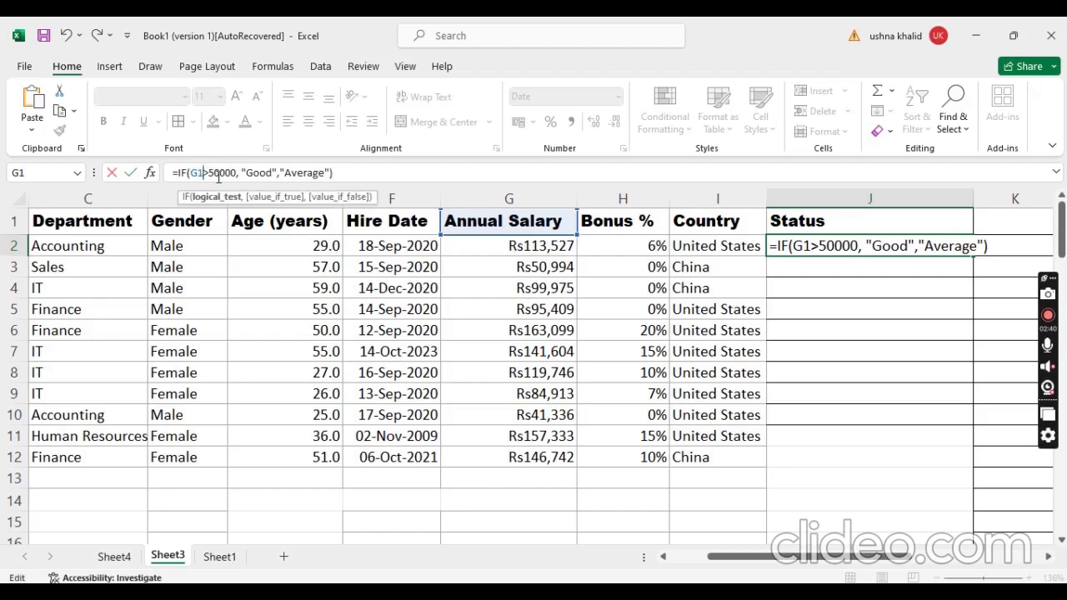
{"action": "key", "text": "BackSpace"}
{"action": "type", "text": "2"}
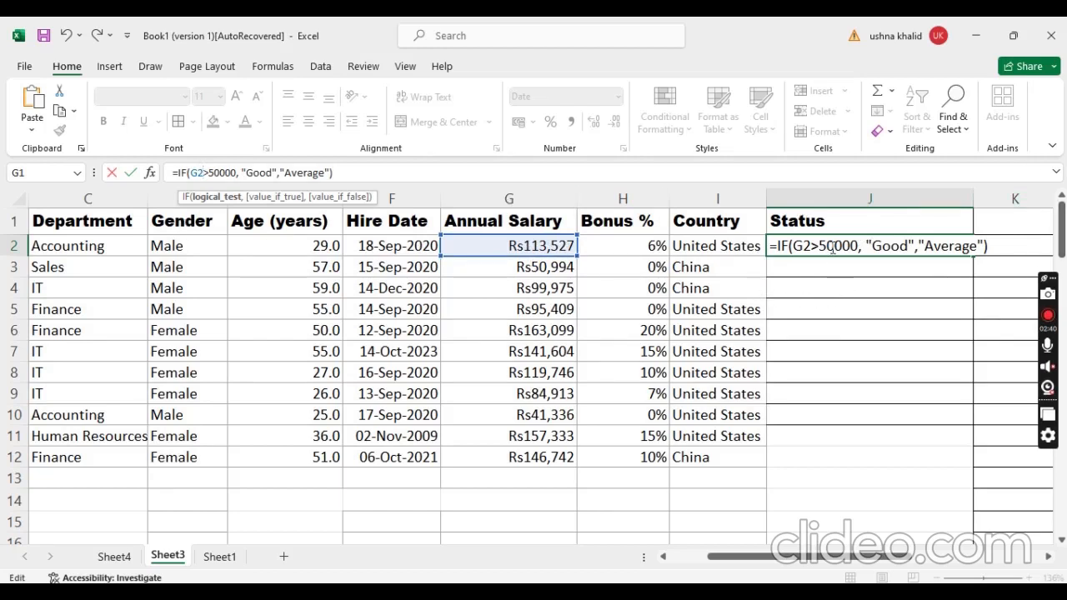
{"action": "left_click", "coordinate": [433, 177]}
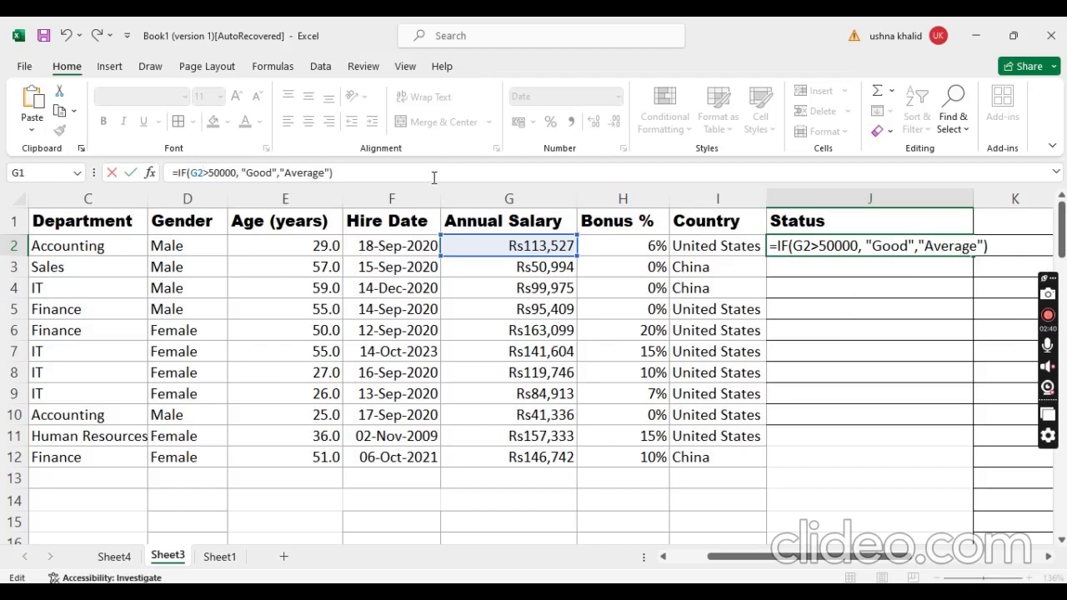
{"action": "key", "text": "Return"}
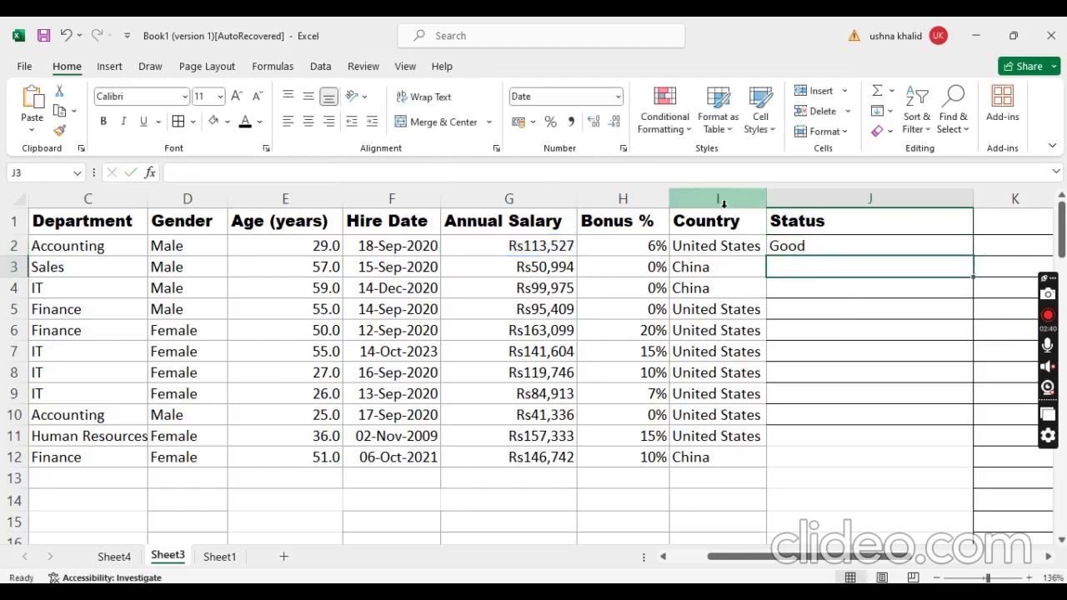
- Fill the status formula in J2 down through J12 for all listed employees
{"action": "left_click", "coordinate": [535, 261]}
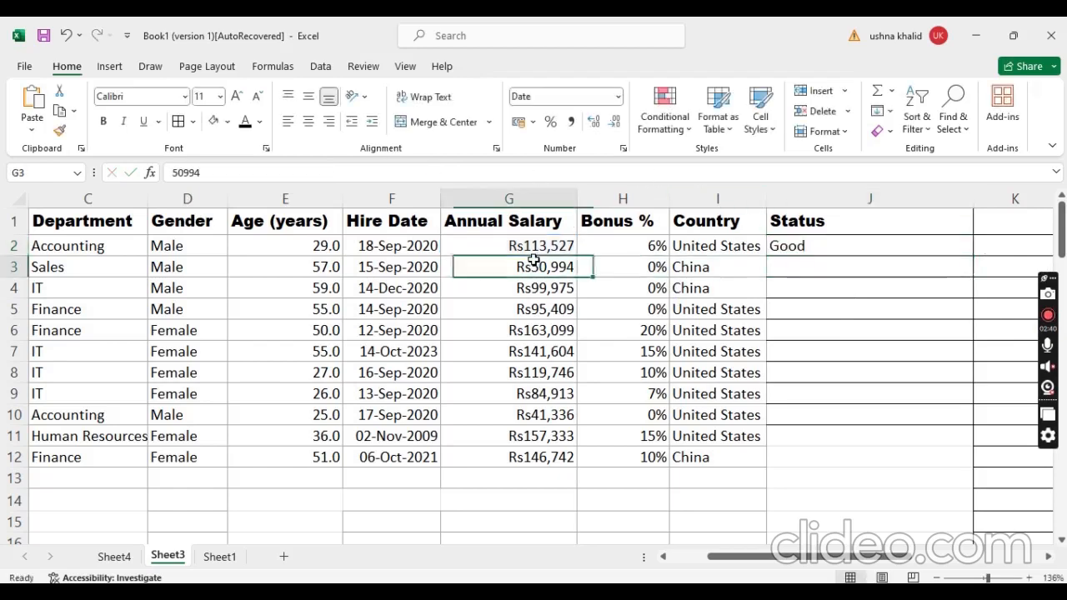
{"action": "left_click", "coordinate": [822, 261]}
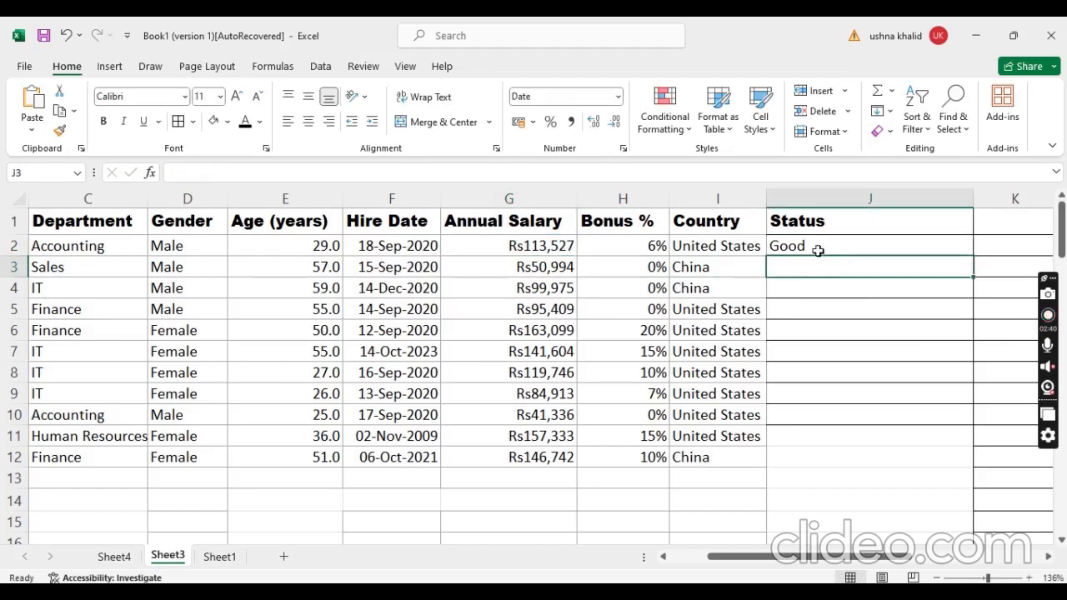
{"action": "left_click", "coordinate": [816, 243]}
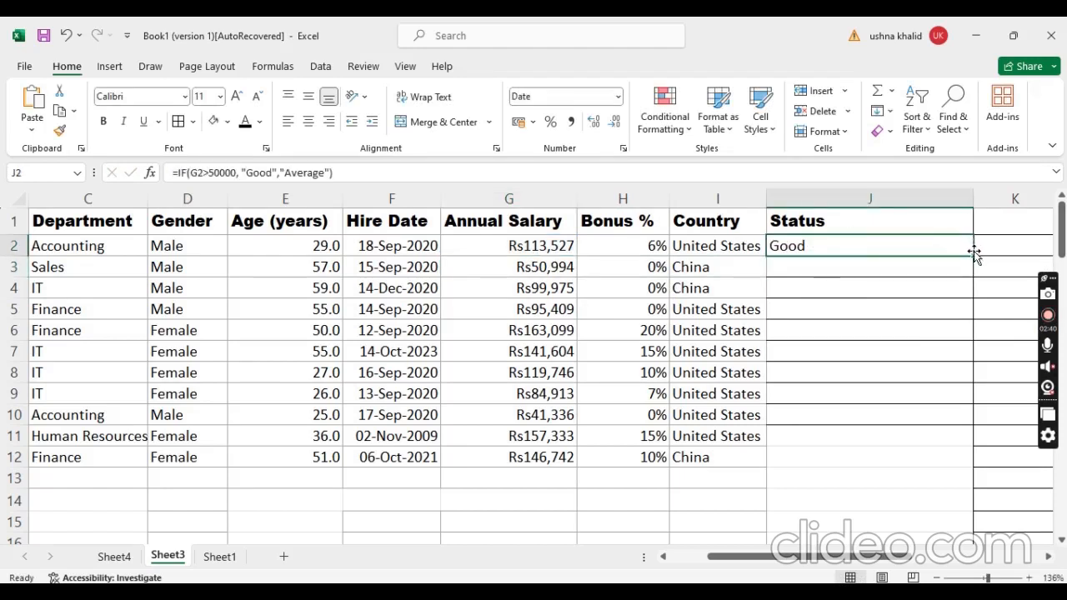
{"action": "left_click_drag", "start_coordinate": [974, 257], "coordinate": [998, 464]}
- Check Annual Salary values in rows 3, 5, 6 and 10 against the statuses in column J
{"action": "left_click", "coordinate": [542, 327]}
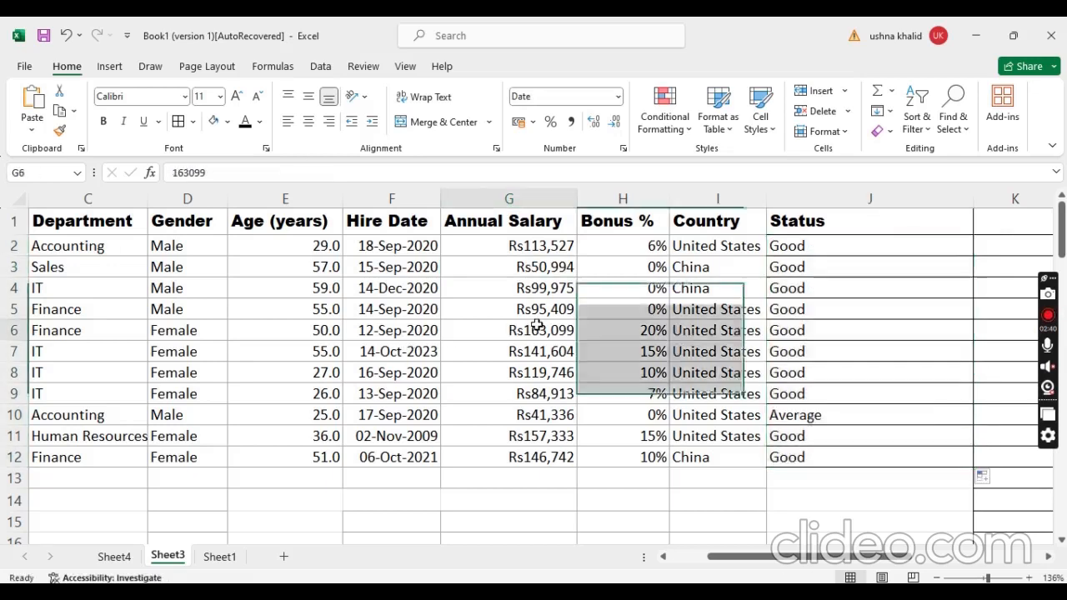
{"action": "left_click", "coordinate": [517, 266]}
{"action": "left_click", "coordinate": [533, 308]}
{"action": "left_click", "coordinate": [537, 329]}
{"action": "left_click", "coordinate": [537, 414]}
- Raise the salary threshold in the J2 formula to 100000
{"action": "left_click", "coordinate": [813, 243]}
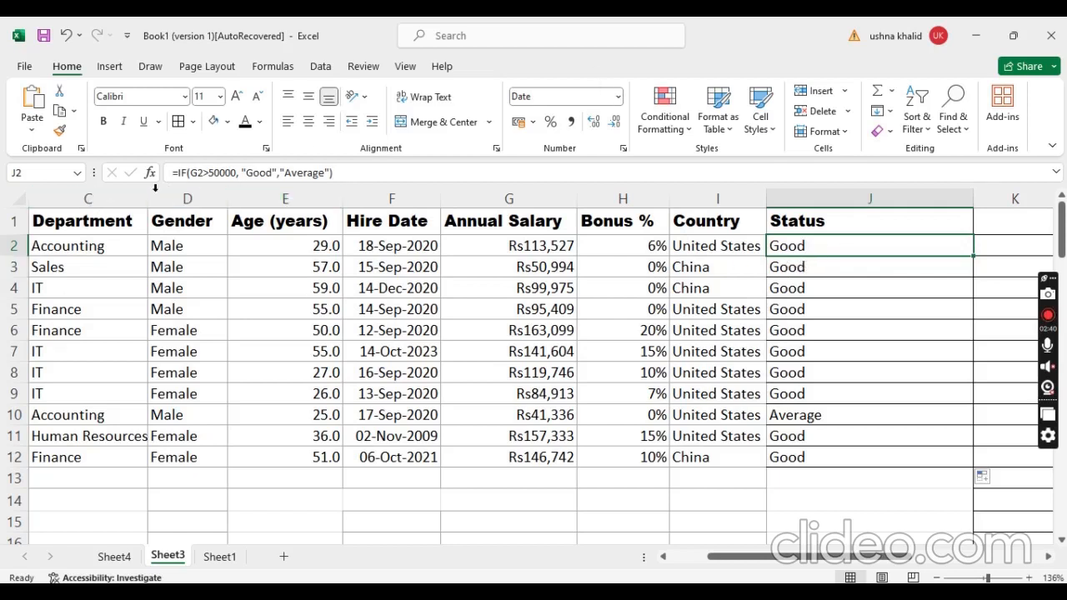
{"action": "left_click", "coordinate": [211, 174]}
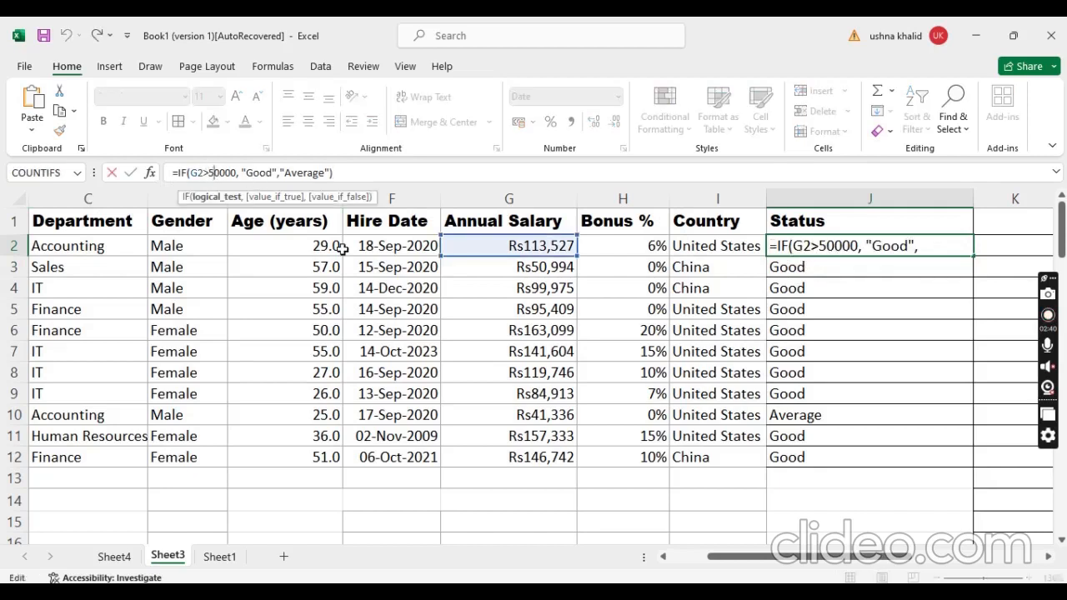
{"action": "key", "text": "BackSpace"}
{"action": "type", "text": "10"}
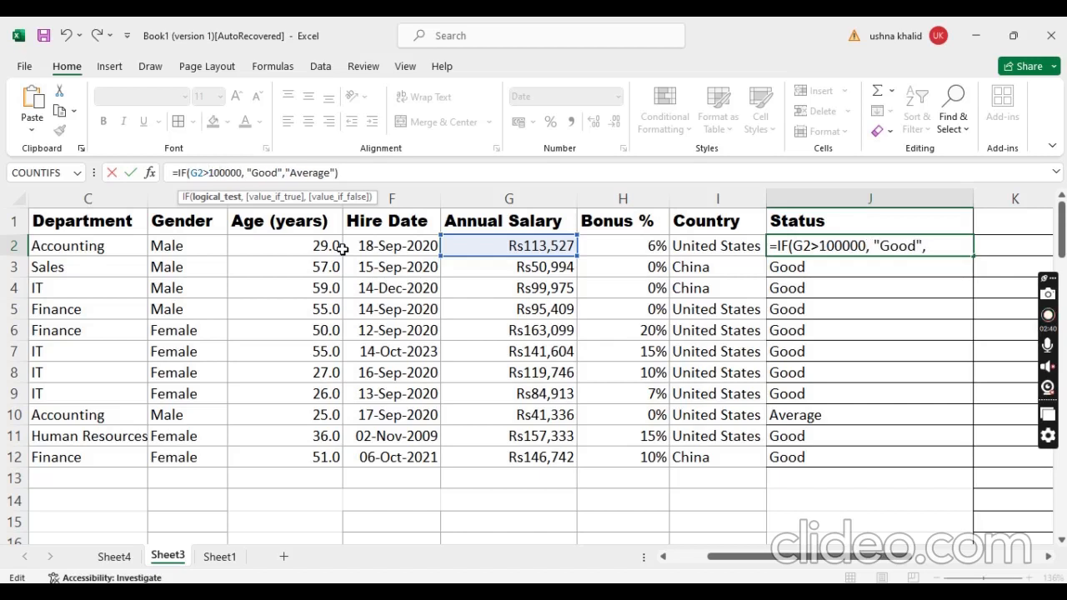
- Replace the value-if-true text in the J2 formula with "Excellent"
{"action": "left_click", "coordinate": [280, 173]}
{"action": "key", "text": "BackSpace"}
{"action": "key", "text": "BackSpace"}
{"action": "key", "text": "BackSpace"}
{"action": "key", "text": "BackSpace"}
{"action": "type", "text": "Exc"}
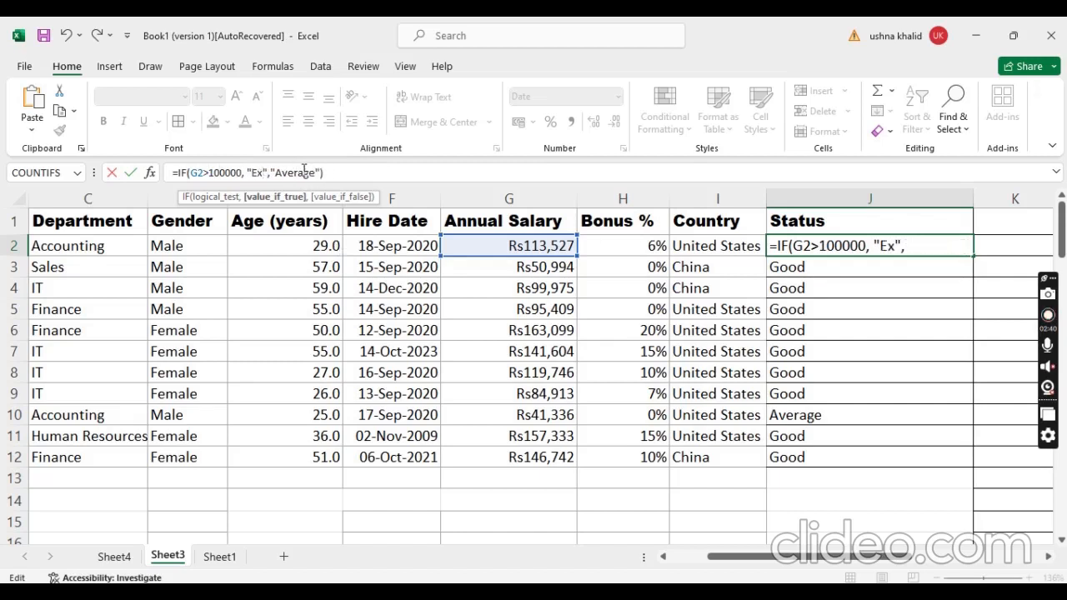
{"action": "type", "text": "l\",\"Ave"}
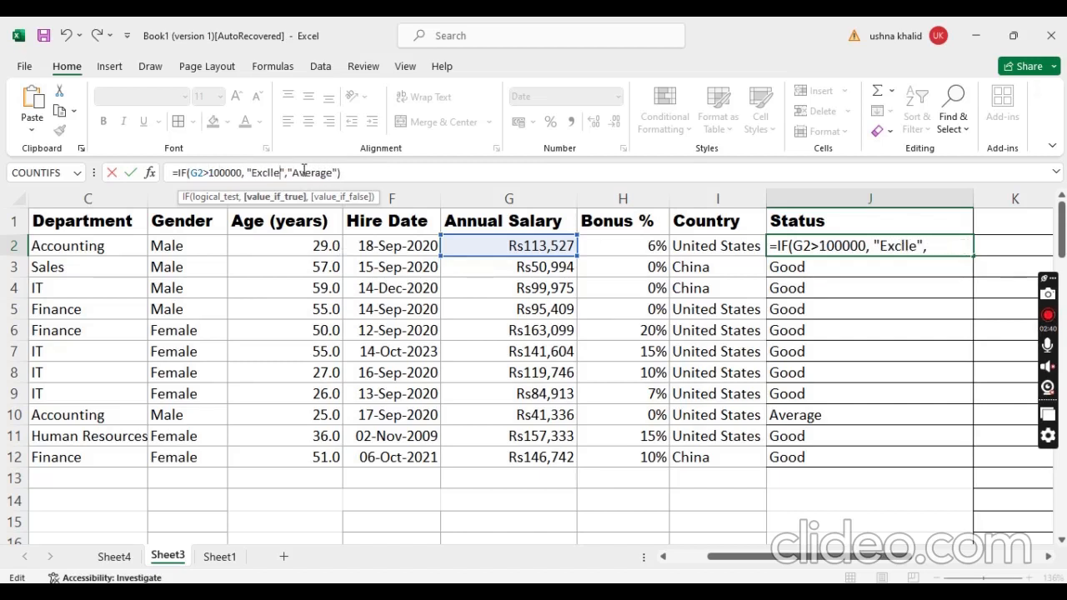
{"action": "key", "text": "BackSpace"}
{"action": "type", "text": "e"}
{"action": "key", "text": "BackSpace"}
{"action": "key", "text": "BackSpace"}
{"action": "type", "text": "e"}
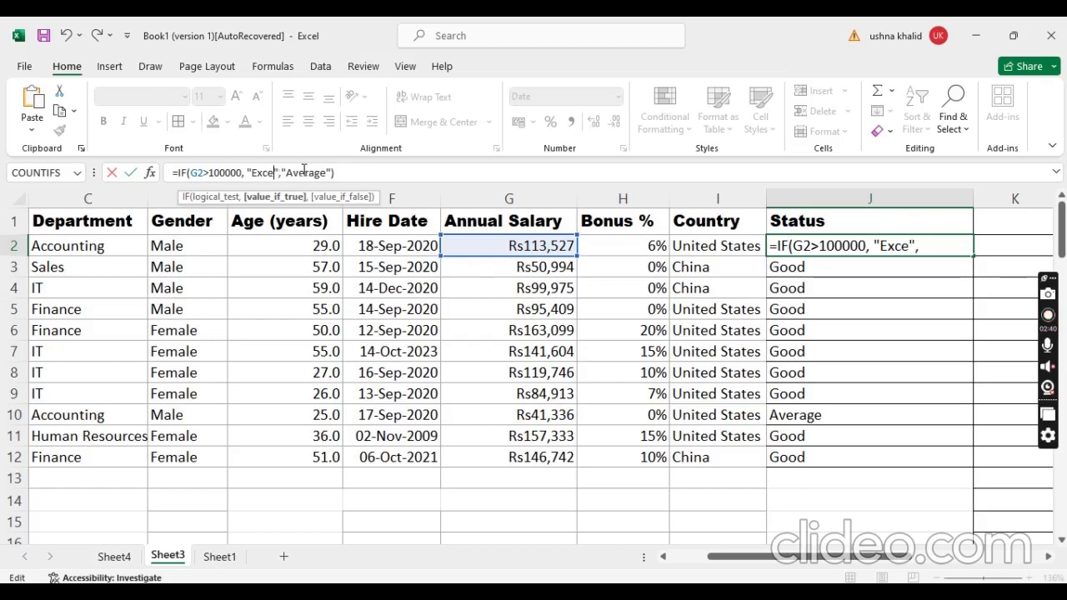
{"action": "type", "text": "llent"}
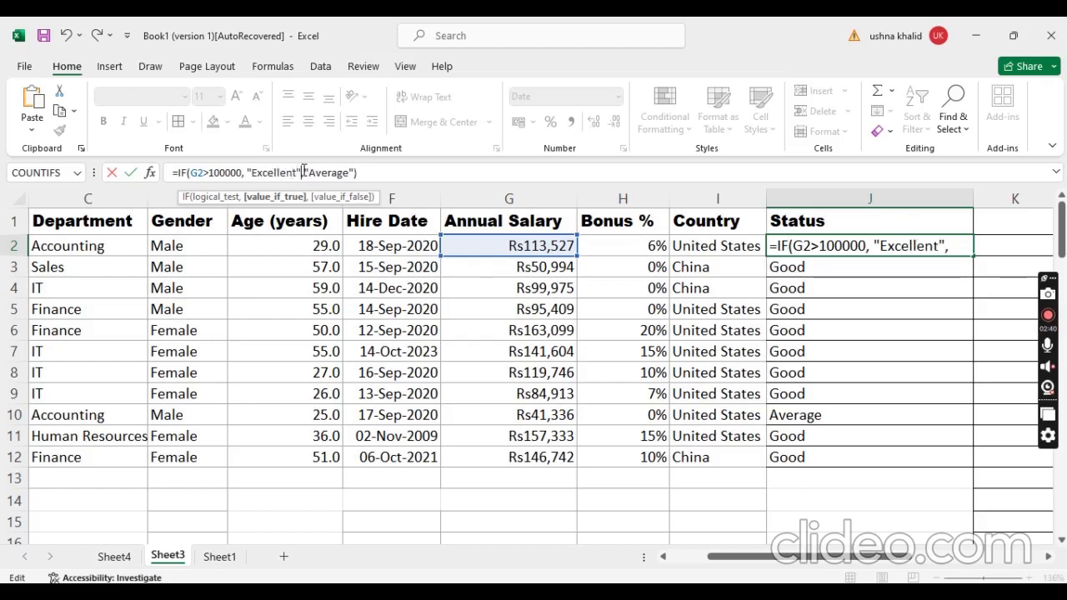
- Insert a nested IF with the test G2>50000 before "Average" in the J2 formula
{"action": "key", "text": "Right"}
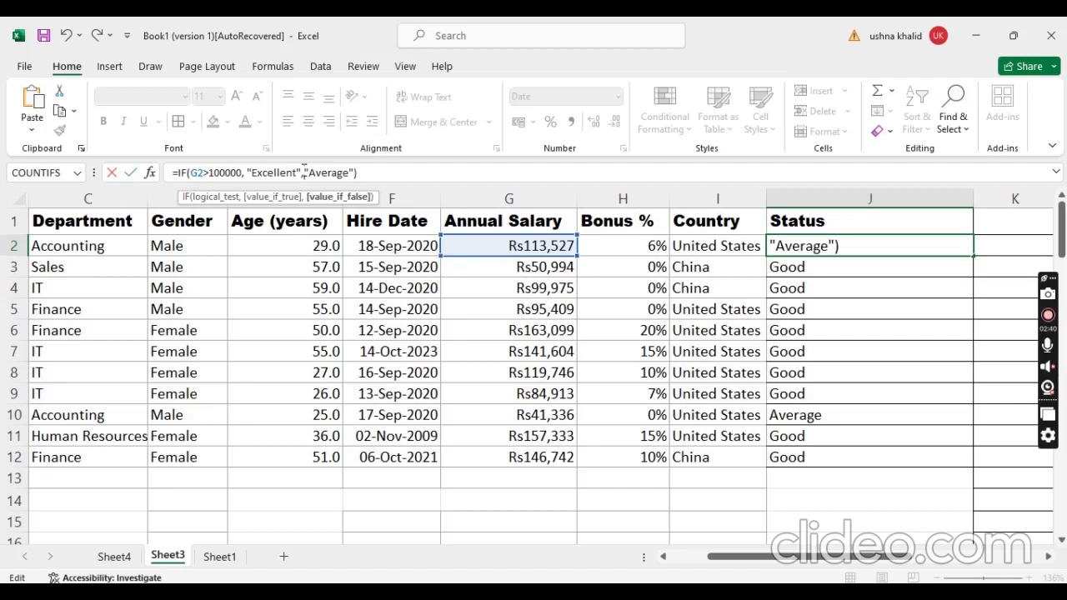
{"action": "type", "text": "IF"}
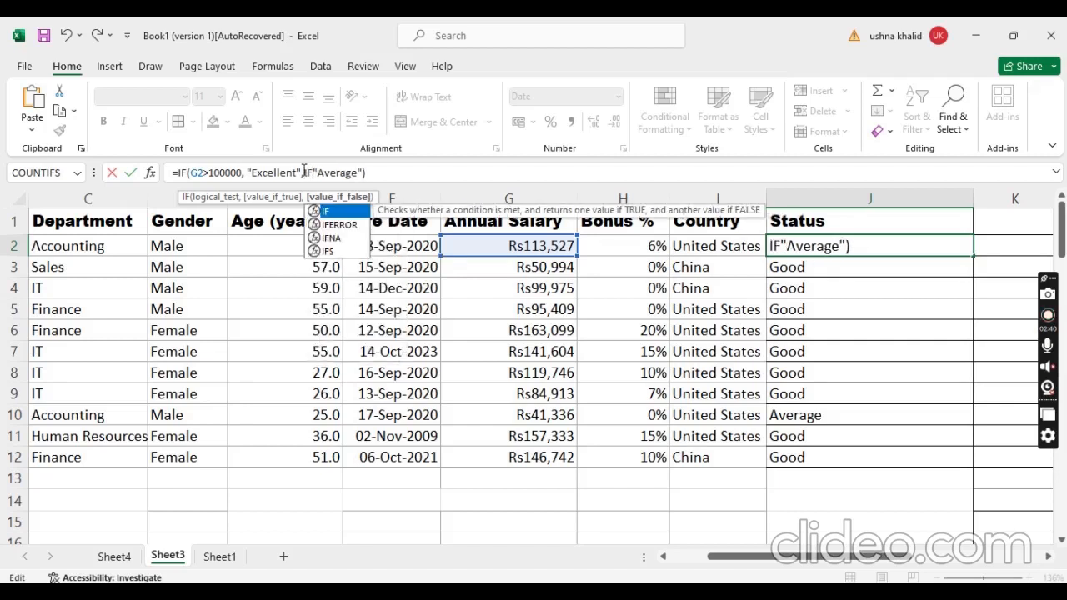
{"action": "type", "text": "("}
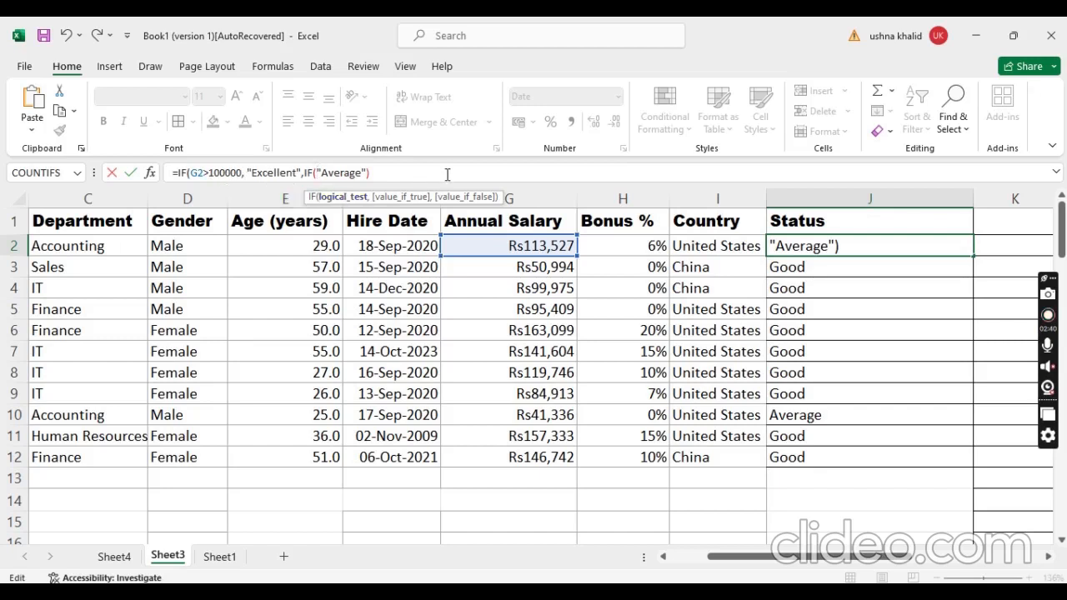
{"action": "type", "text": "50"}
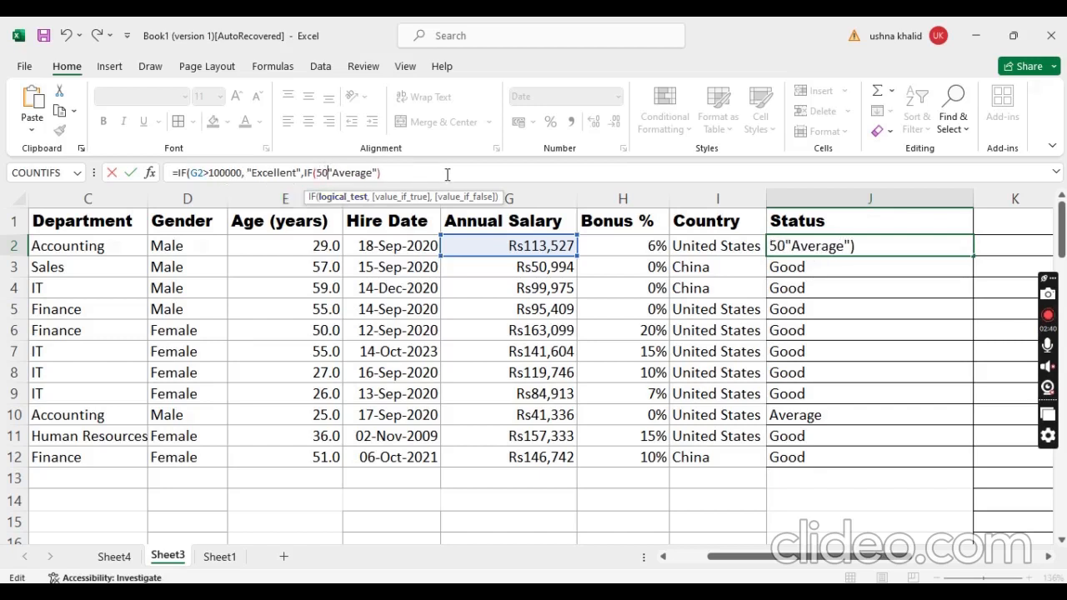
{"action": "key", "text": "BackSpace"}
{"action": "key", "text": "BackSpace"}
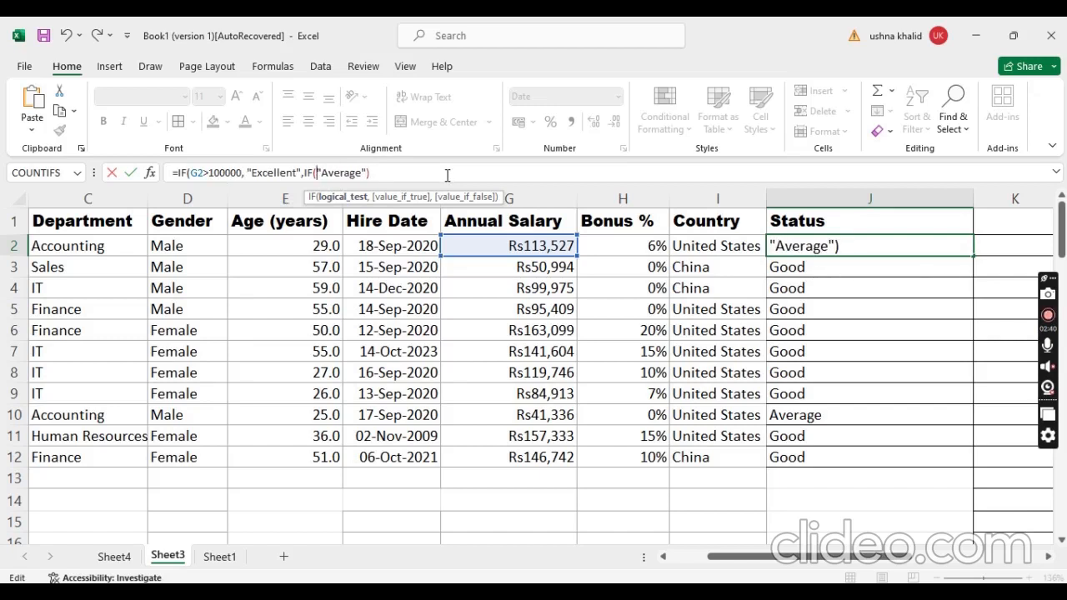
{"action": "type", "text": "G2"}
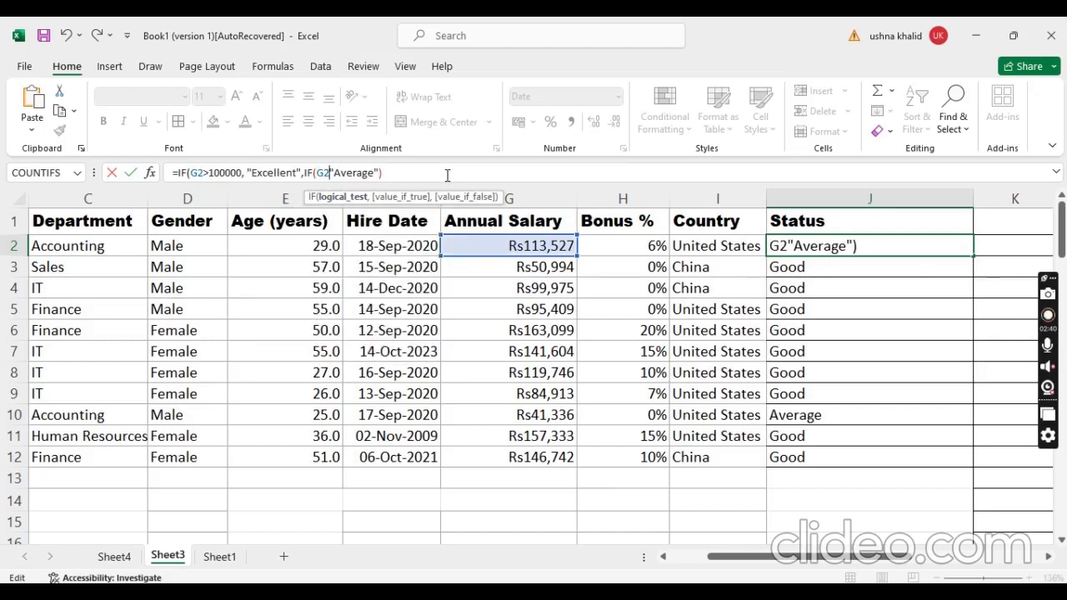
{"action": "type", "text": ">"}
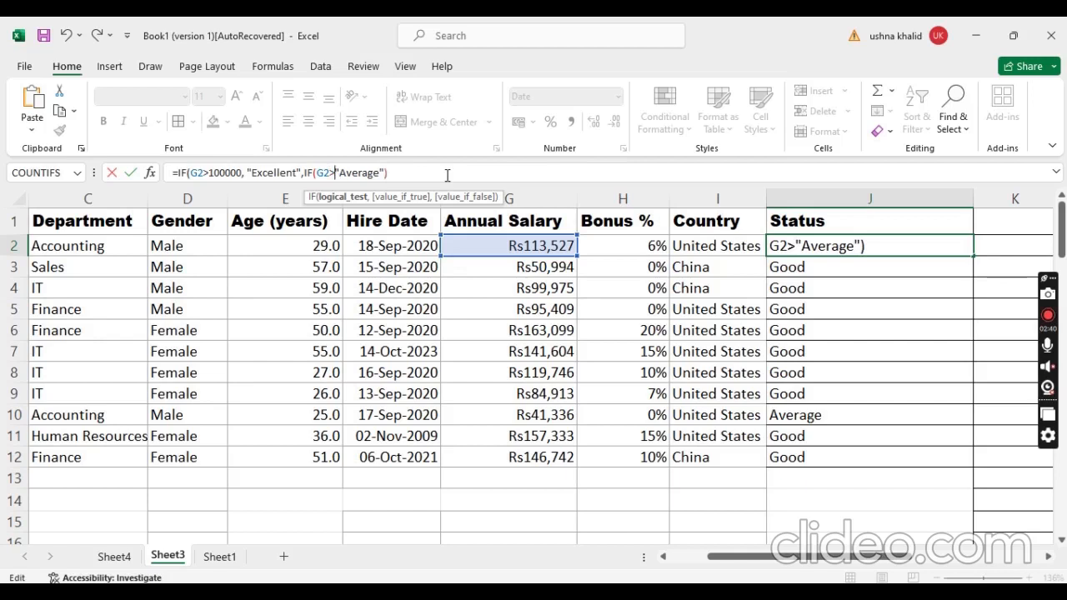
{"action": "type", "text": "50000"}
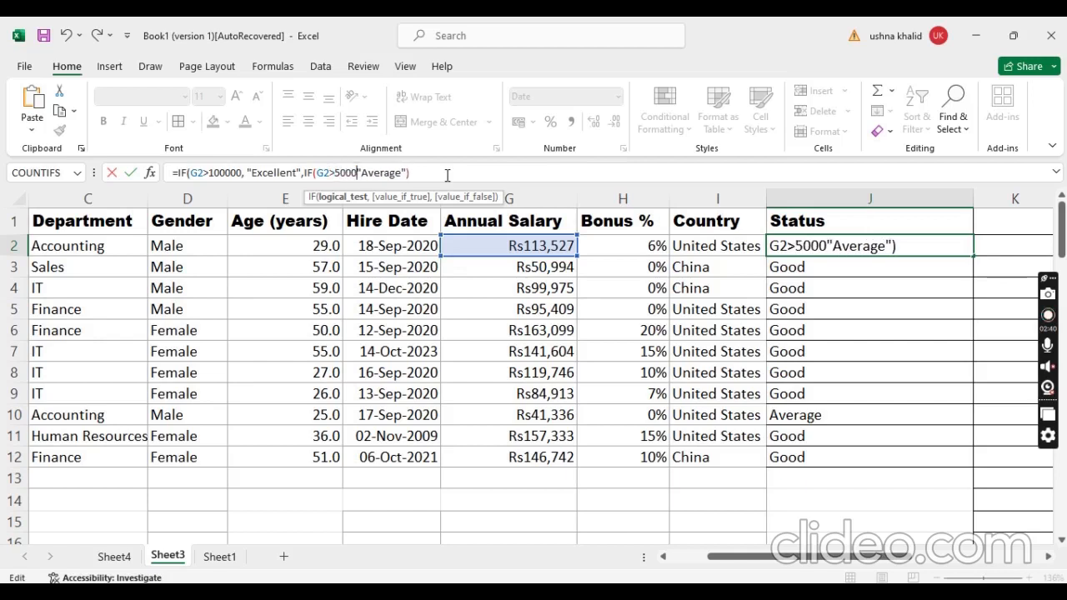
{"action": "type", "text": ","}
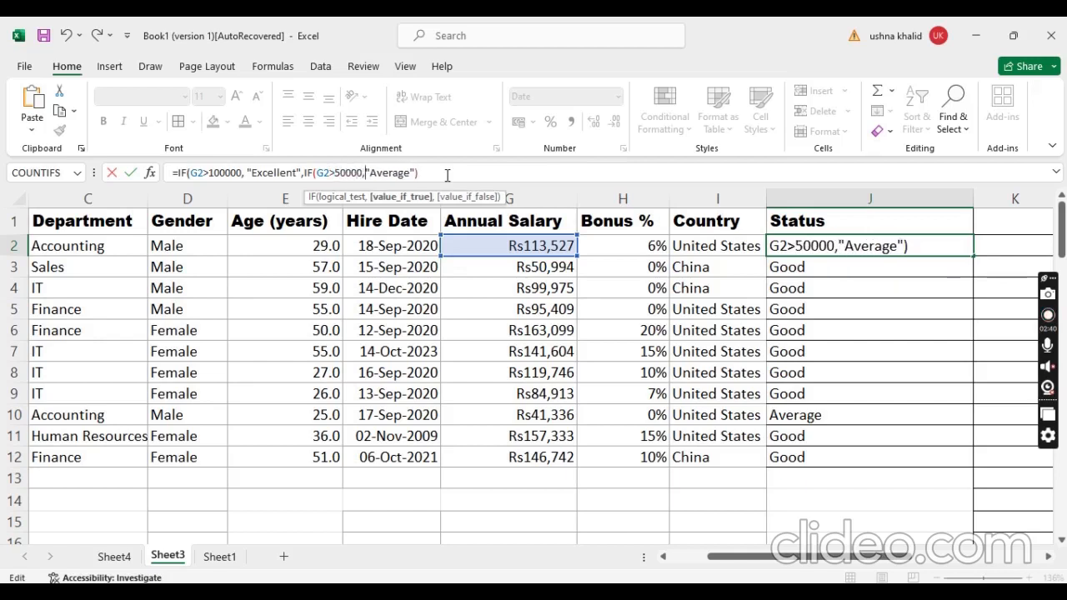
- Replace "Average" with "Good" as the nested IF's value if true in the J2 formula
{"action": "key", "text": "Right"}
{"action": "key", "text": "Right"}
{"action": "key", "text": "Right"}
{"action": "key", "text": "Right"}
{"action": "key", "text": "Right"}
{"action": "key", "text": "Right"}
{"action": "key", "text": "BackSpace"}
{"action": "key", "text": "BackSpace"}
{"action": "key", "text": "BackSpace"}
{"action": "key", "text": "BackSpace"}
{"action": "key", "text": "BackSpace"}
{"action": "key", "text": "BackSpace"}
{"action": "key", "text": "BackSpace"}
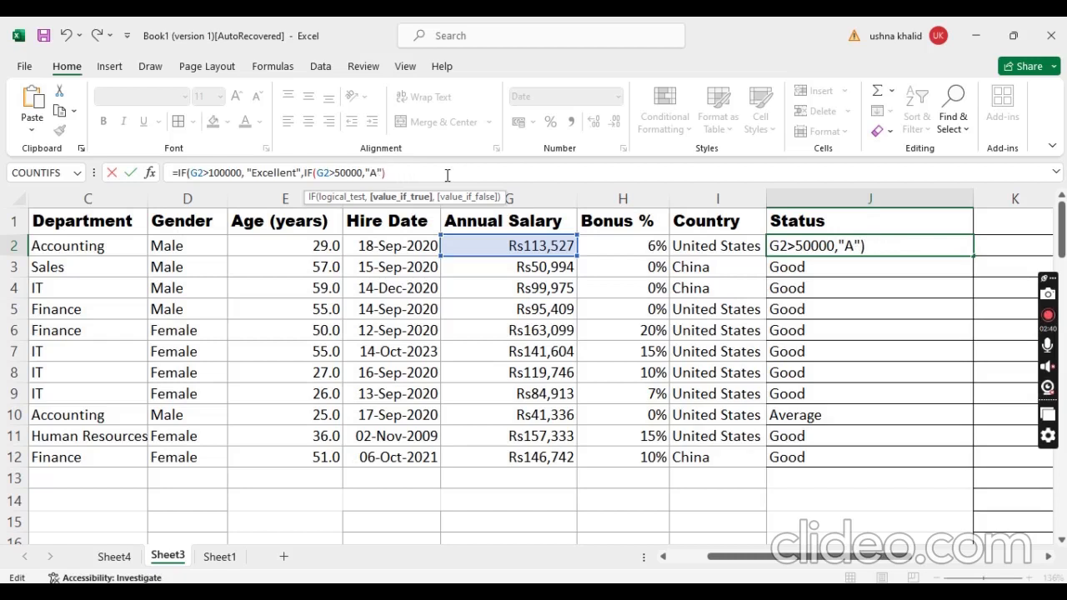
{"action": "type", "text": "Good\""}
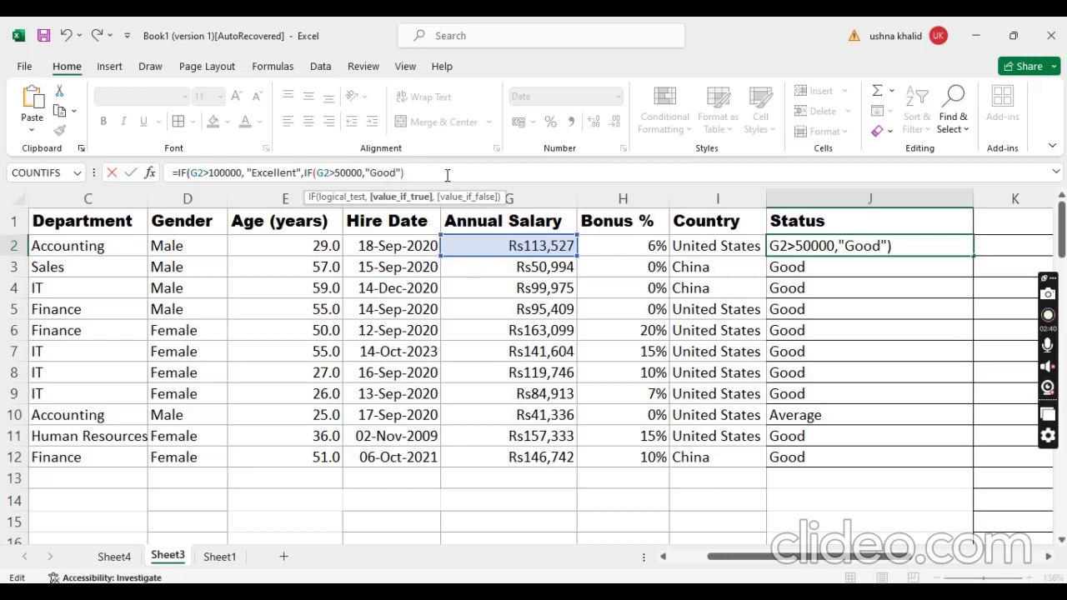
- Add "Average" as the nested IF's value if false, close both functions and commit the J2 formula
{"action": "type", "text": ",\""}
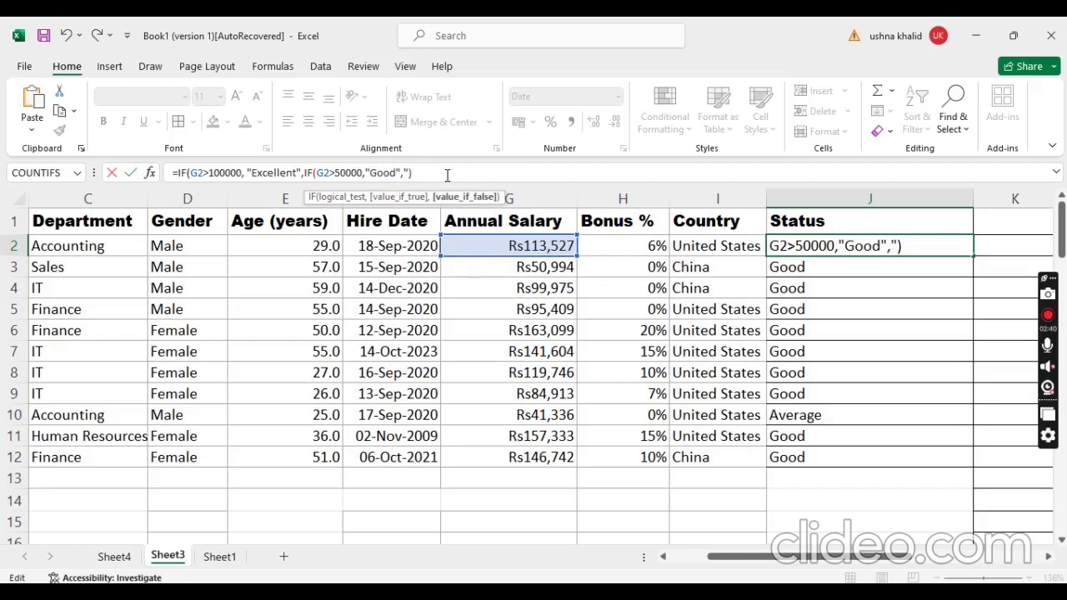
{"action": "type", "text": "Average"}
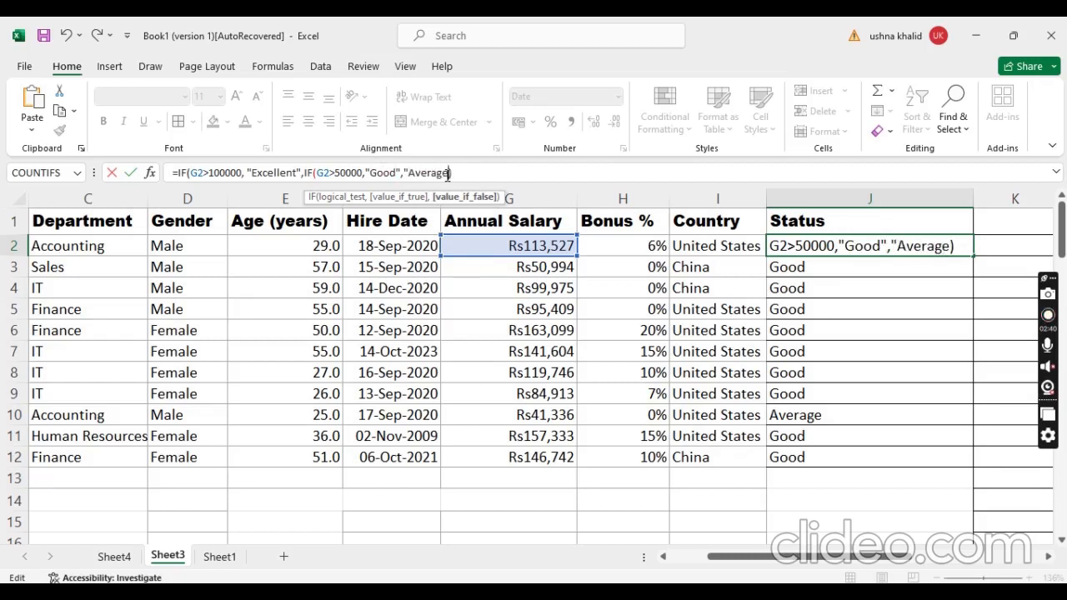
{"action": "type", "text": "\""}
{"action": "key", "text": "Right"}
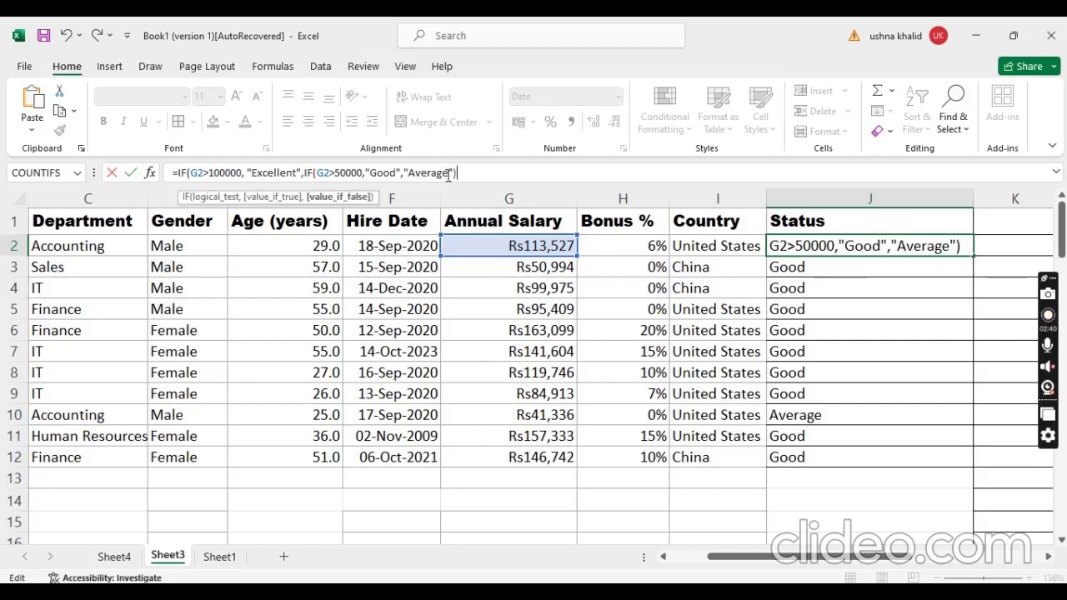
{"action": "type", "text": ")"}
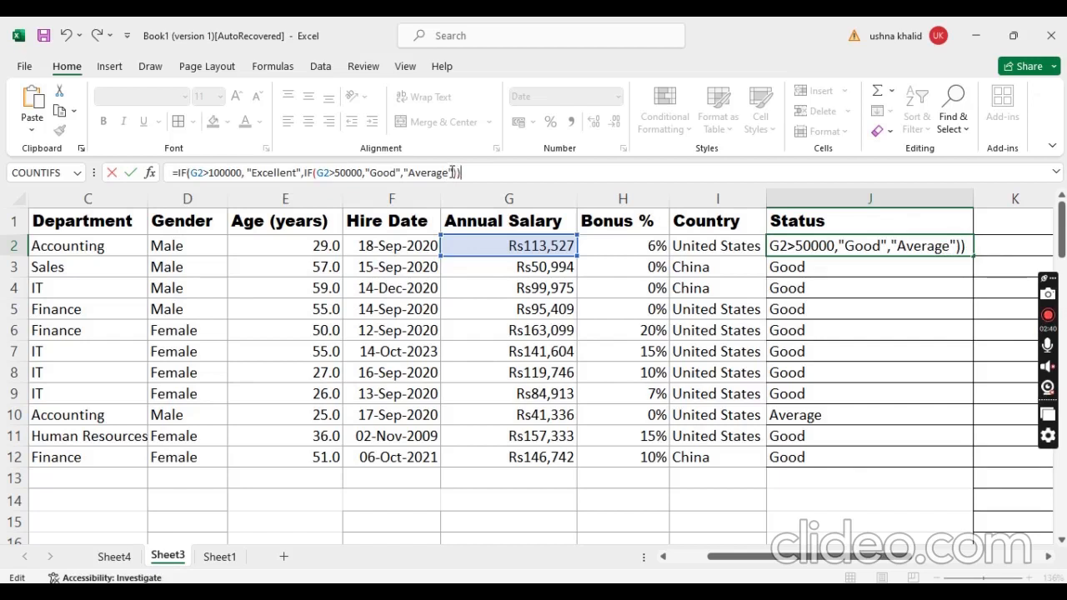
{"action": "key", "text": "Return"}
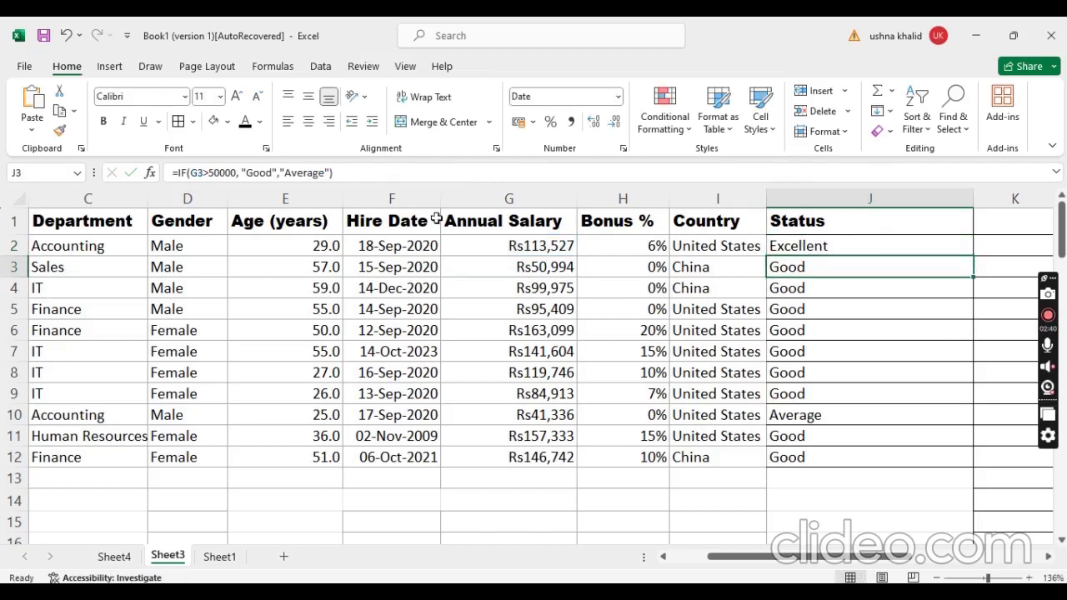
- Fill the nested IF formula from J2 down through J12, replacing the existing statuses
{"action": "left_click", "coordinate": [870, 247]}
{"action": "left_click_drag", "start_coordinate": [973, 255], "coordinate": [1003, 462]}
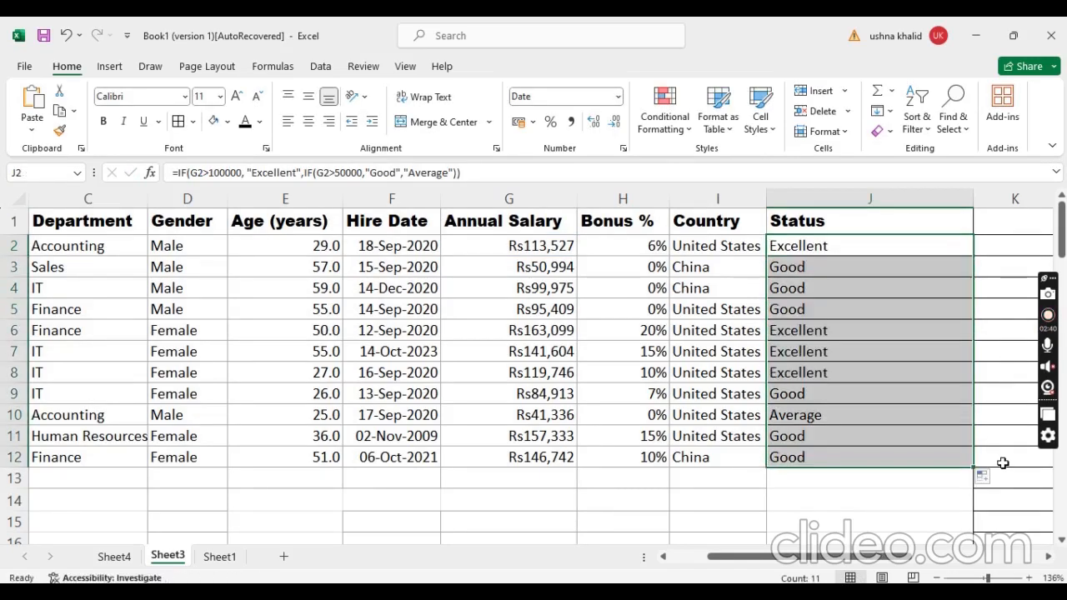
{"action": "left_click", "coordinate": [822, 269]}
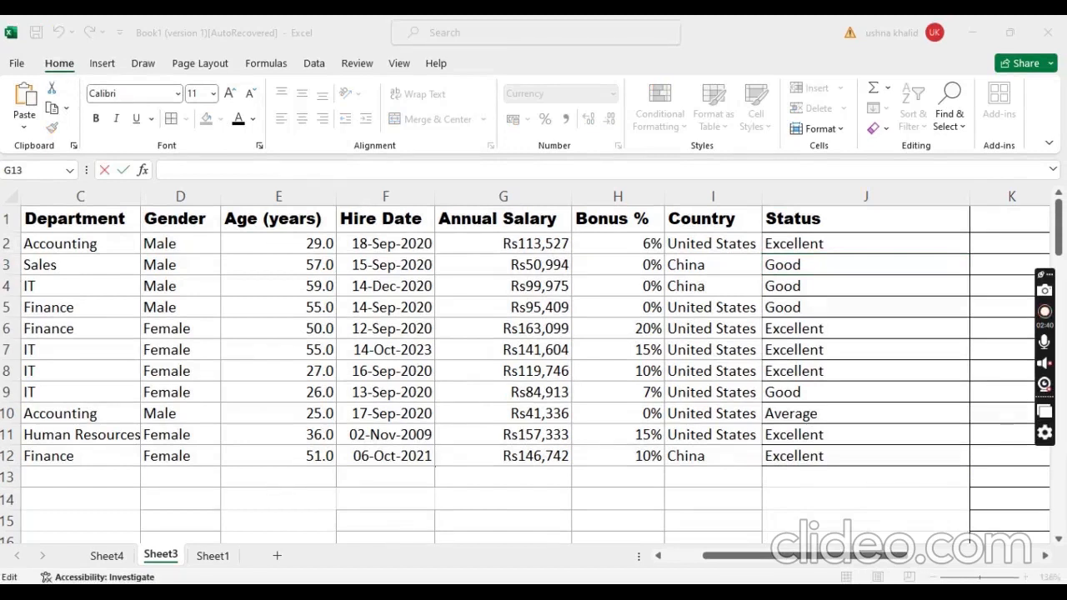
- Change the nested IF's salary threshold in the J2 formula to 80000
{"action": "left_click", "coordinate": [883, 243]}
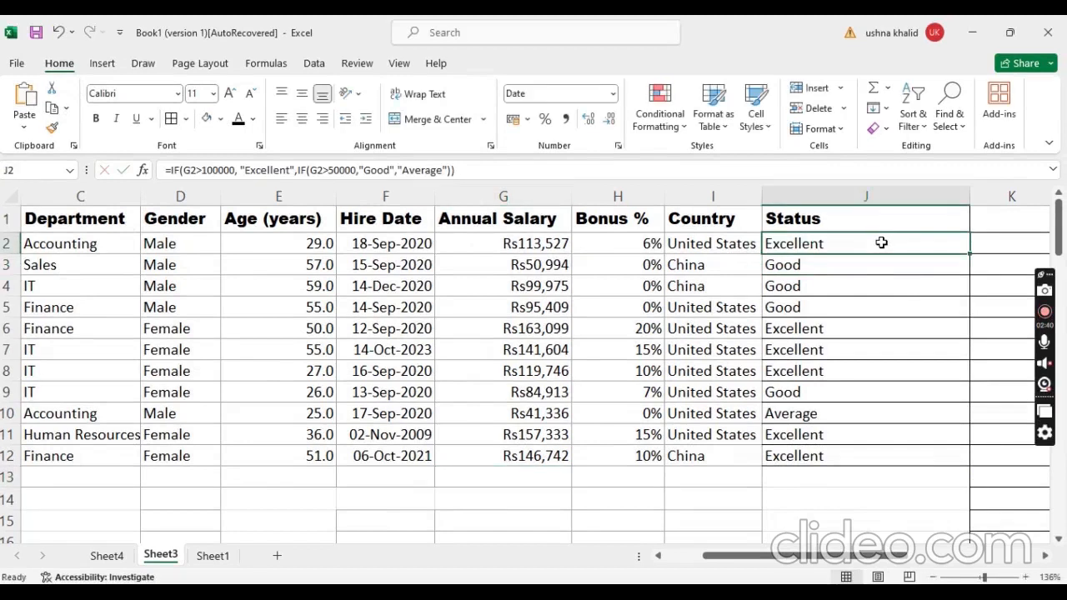
{"action": "left_click", "coordinate": [399, 171]}
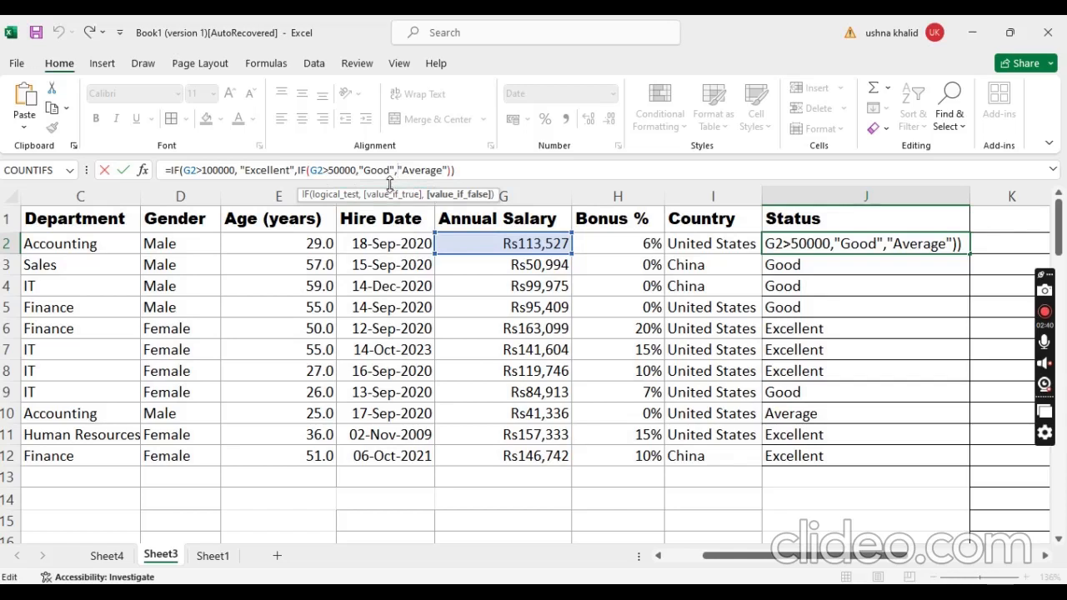
{"action": "left_click", "coordinate": [338, 170]}
{"action": "key", "text": "BackSpace"}
{"action": "type", "text": "8"}
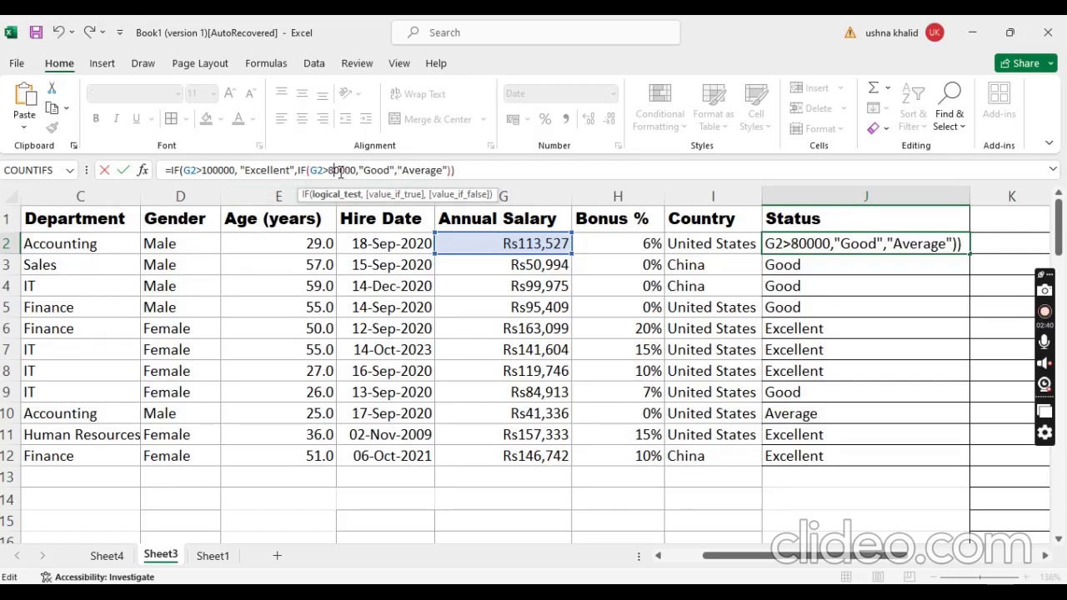
- Insert a third nested IF before "Average" in the J2 formula, testing whether G2 is greater than 50000
{"action": "left_click", "coordinate": [400, 170]}
{"action": "left_click", "coordinate": [401, 170]}
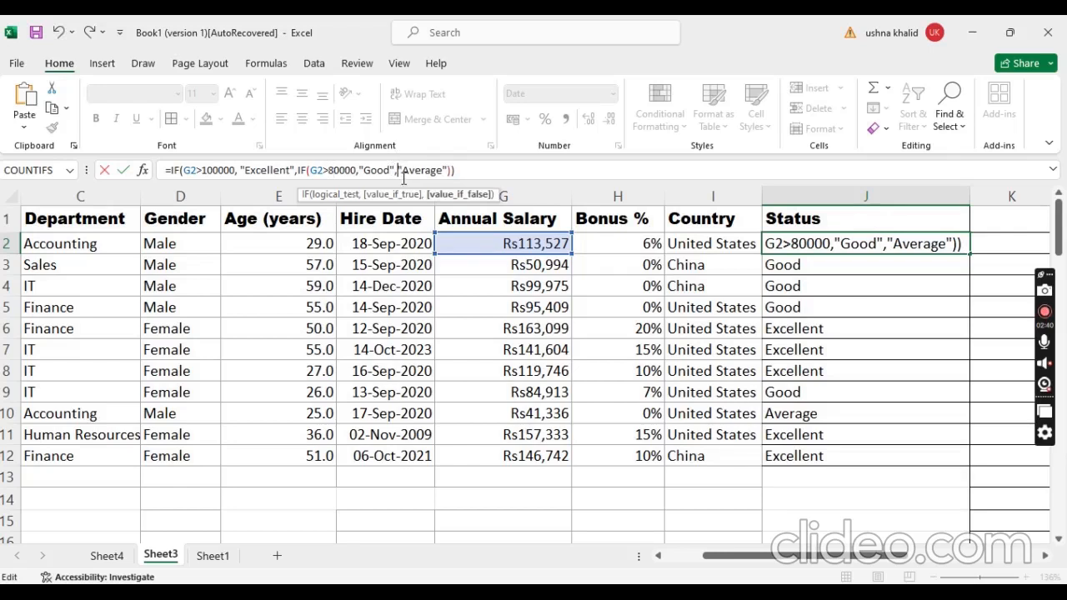
{"action": "type", "text": "IF"}
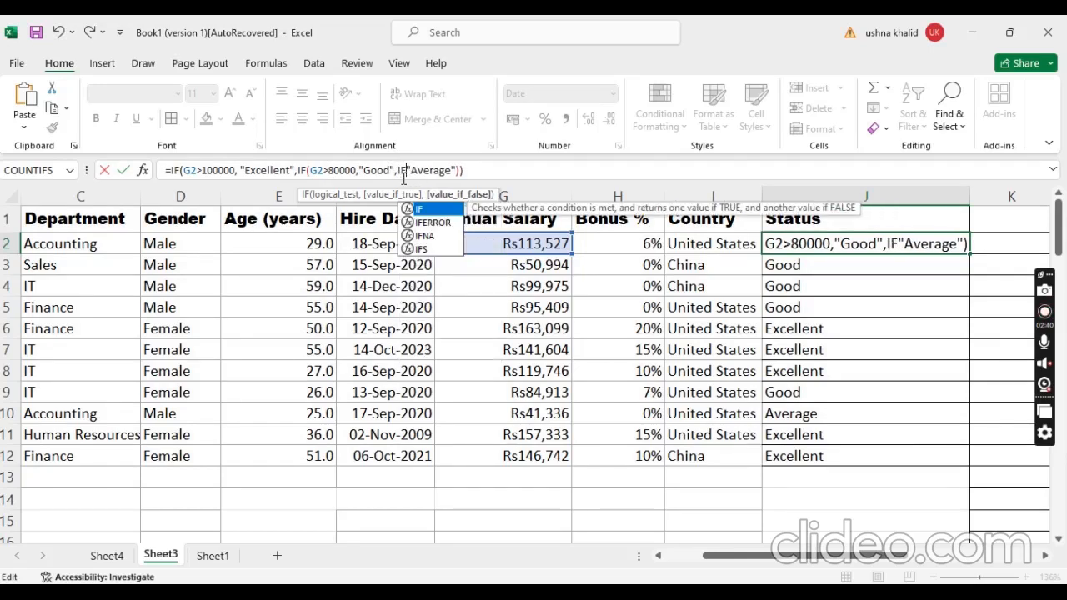
{"action": "type", "text": "("}
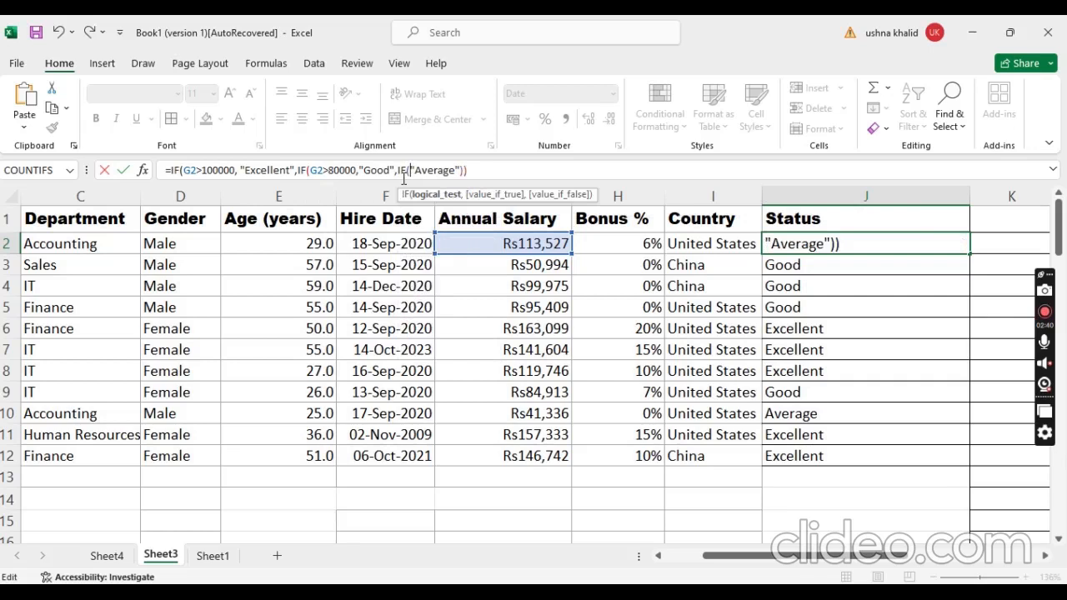
{"action": "type", "text": "G"}
{"action": "type", "text": "@>"}
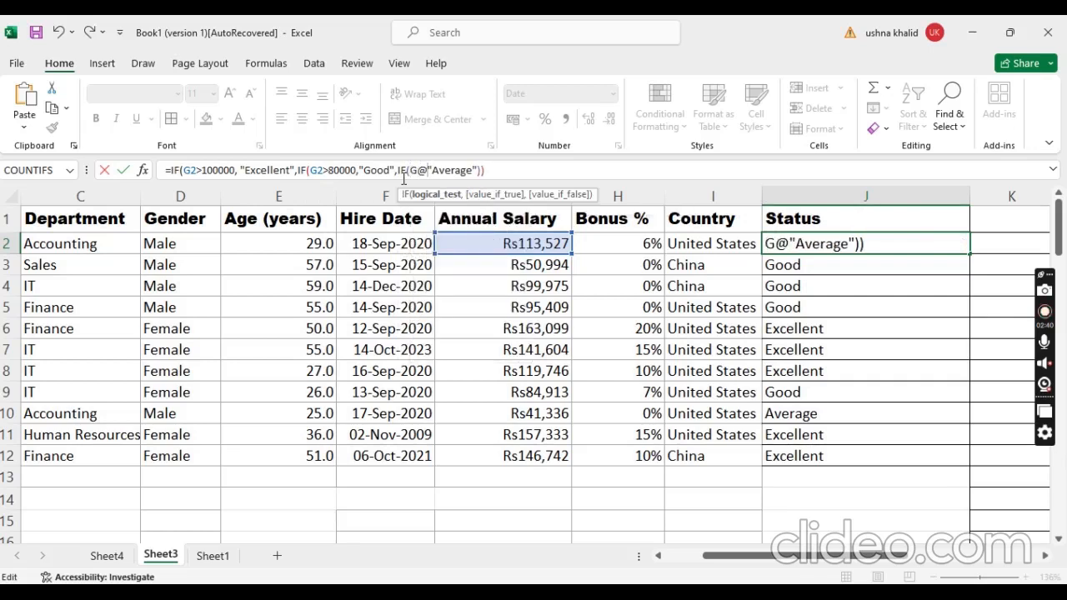
{"action": "key", "text": "BackSpace"}
{"action": "key", "text": "BackSpace"}
{"action": "type", "text": "?"}
{"action": "key", "text": "BackSpace"}
{"action": "type", "text": "2>"}
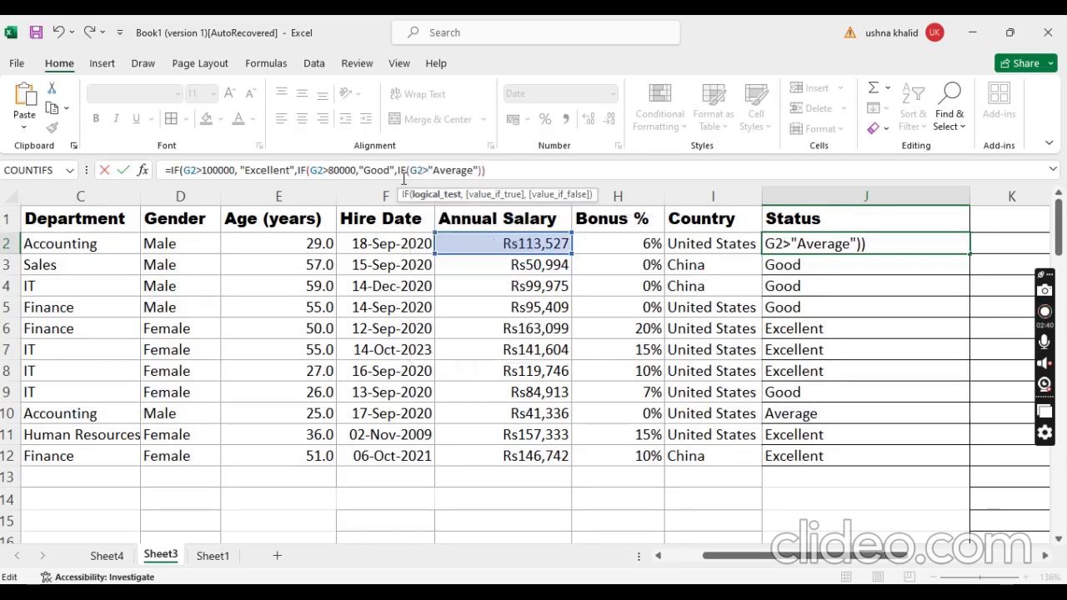
{"action": "type", "text": "50000"}
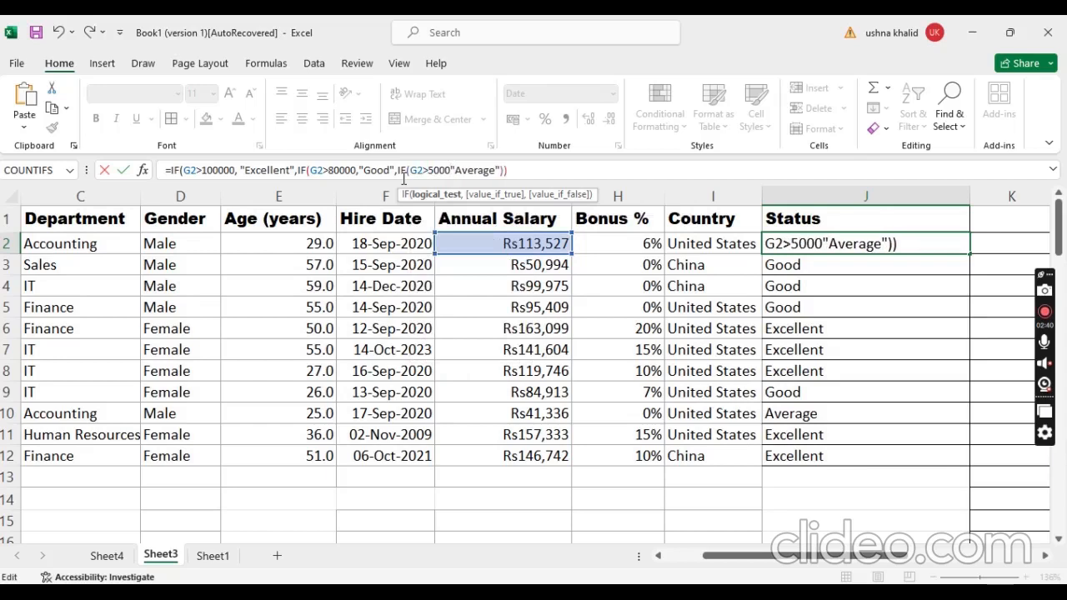
- Give the third IF "Average" as its value if true and "Bad" if false, close it and commit the J2 formula
{"action": "type", "text": ",\"Average\""}
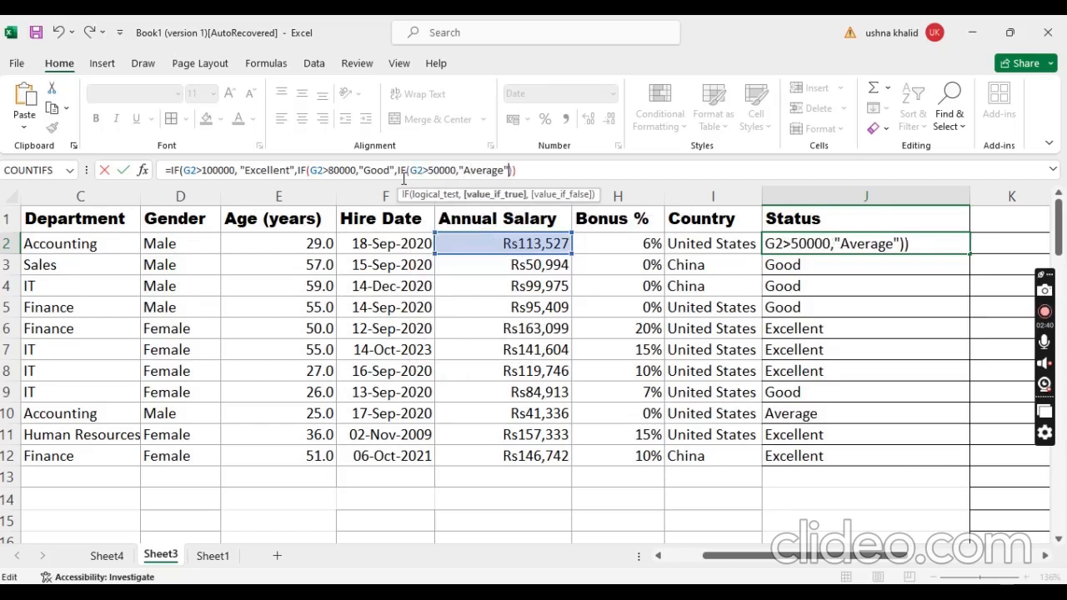
{"action": "type", "text": ","}
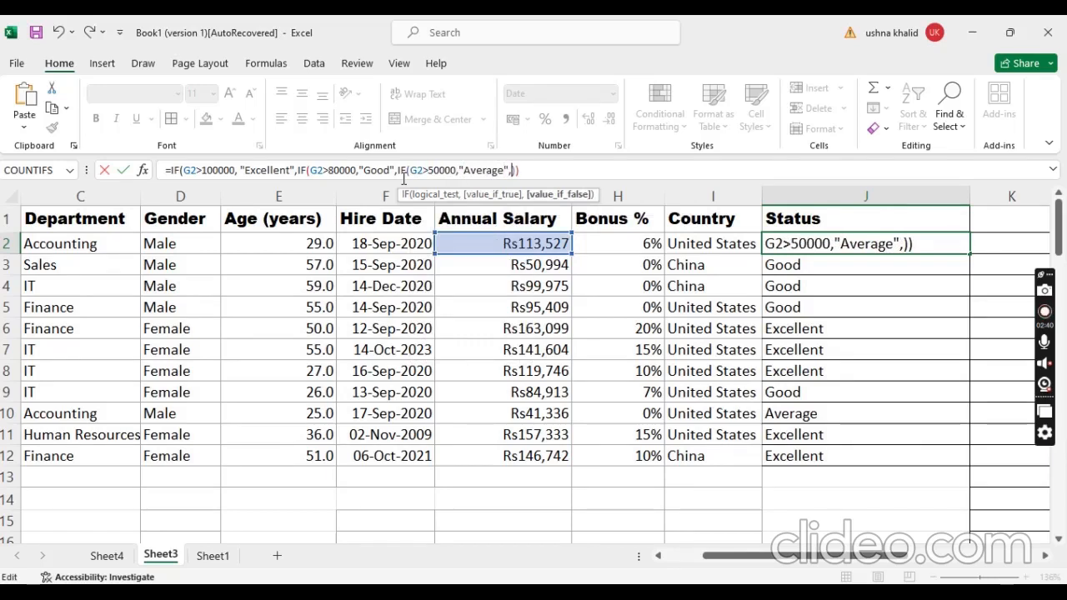
{"action": "type", "text": "\"Bad\""}
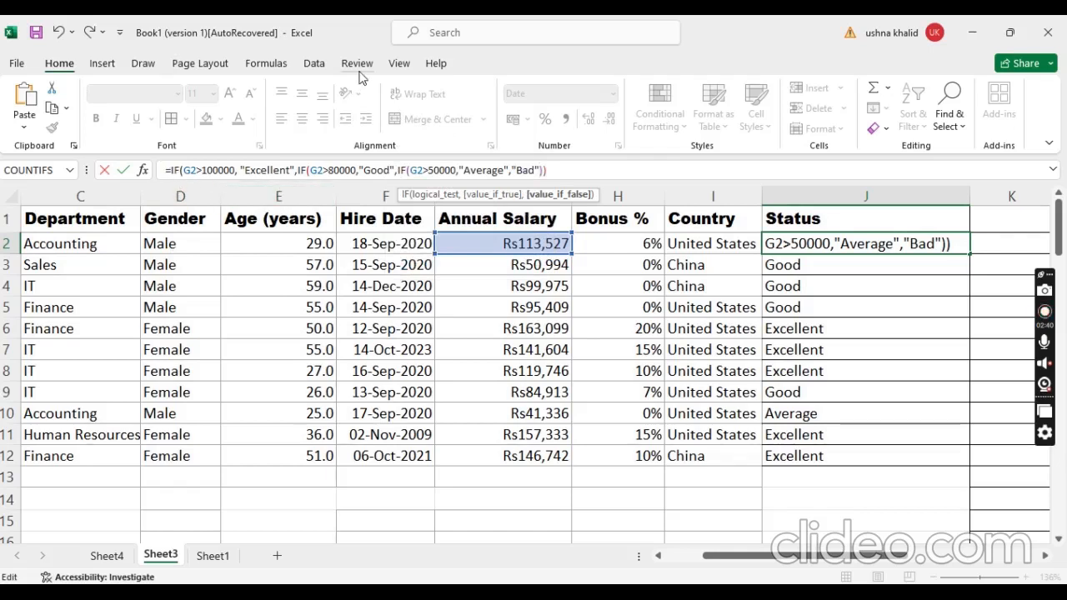
{"action": "type", "text": ")"}
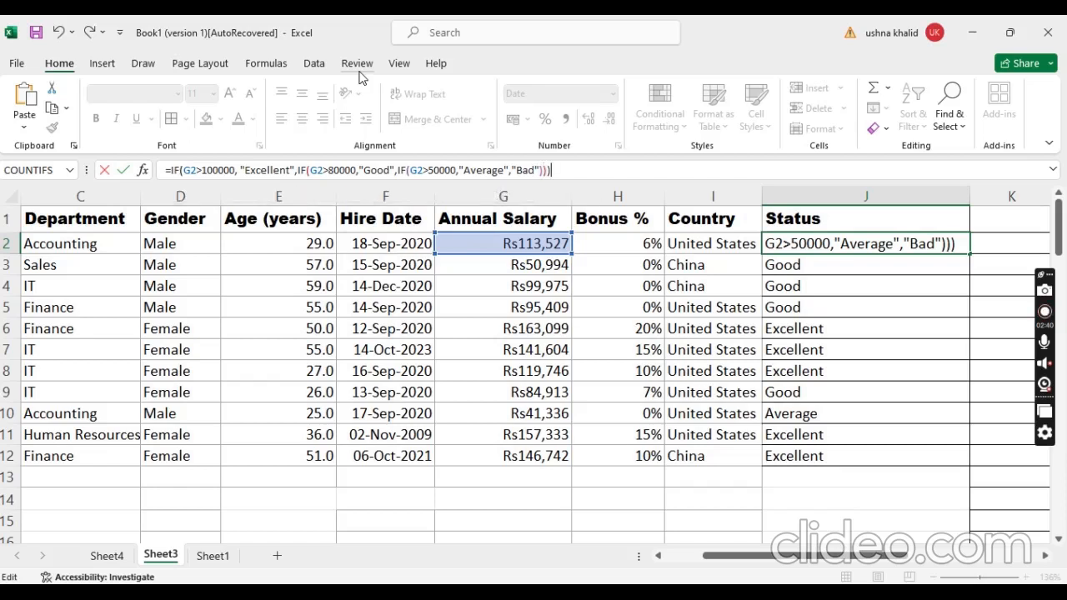
{"action": "key", "text": "Return"}
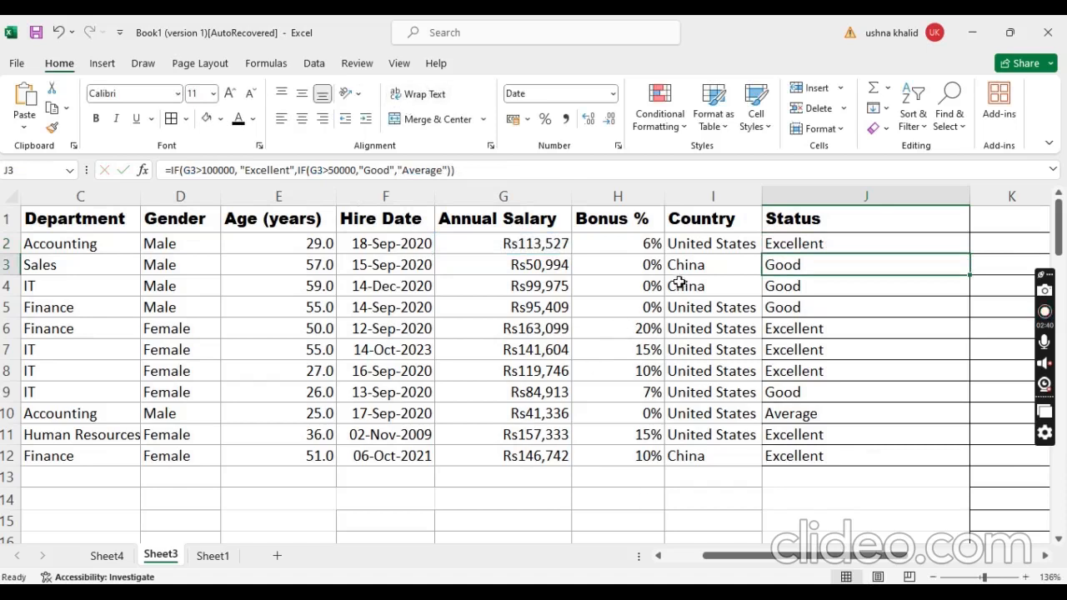
- Fill the three-level IF formula from J2 down through J12, replacing the existing statuses
{"action": "left_click", "coordinate": [934, 237]}
{"action": "left_click_drag", "start_coordinate": [967, 254], "coordinate": [982, 464]}
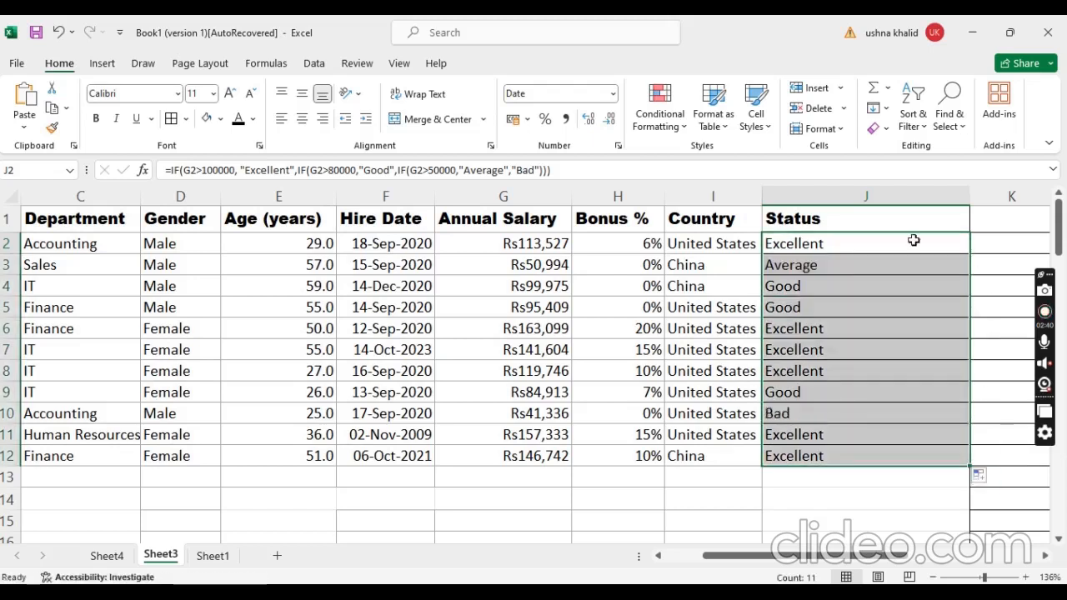
{"action": "left_click", "coordinate": [948, 225]}
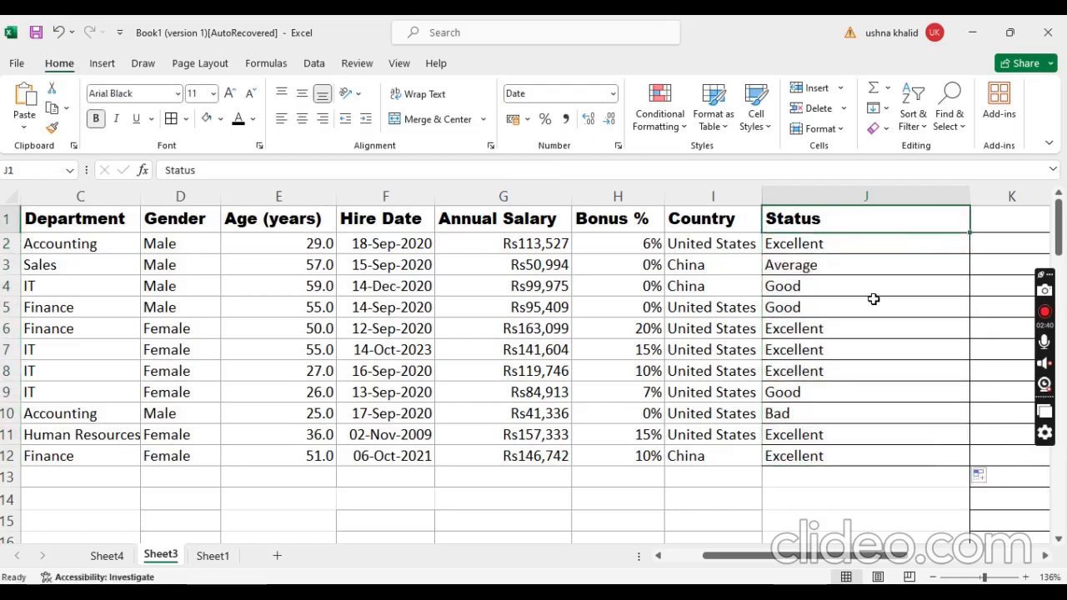